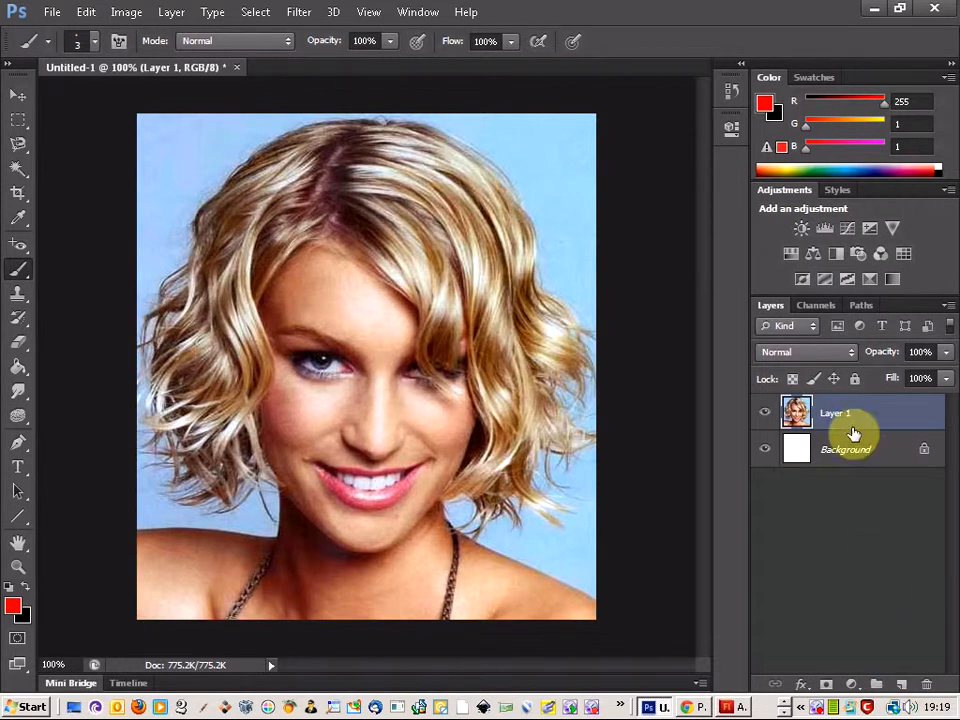
Add a new layer above the portrait and set its blend mode to Soft Light
{"action": "left_click", "coordinate": [903, 686]}
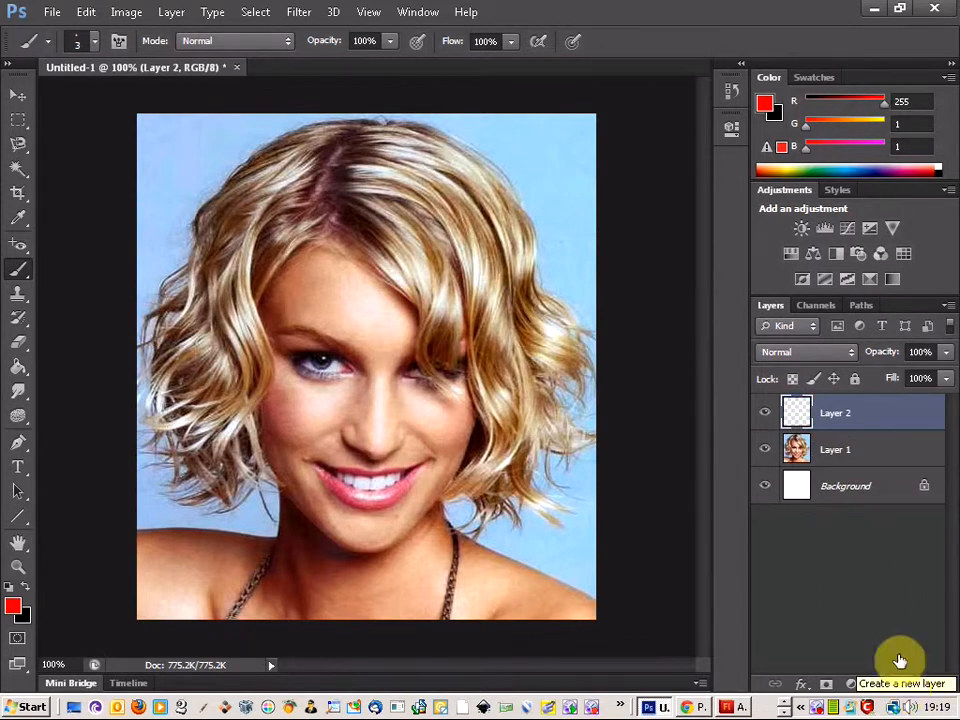
{"action": "left_click", "coordinate": [840, 354]}
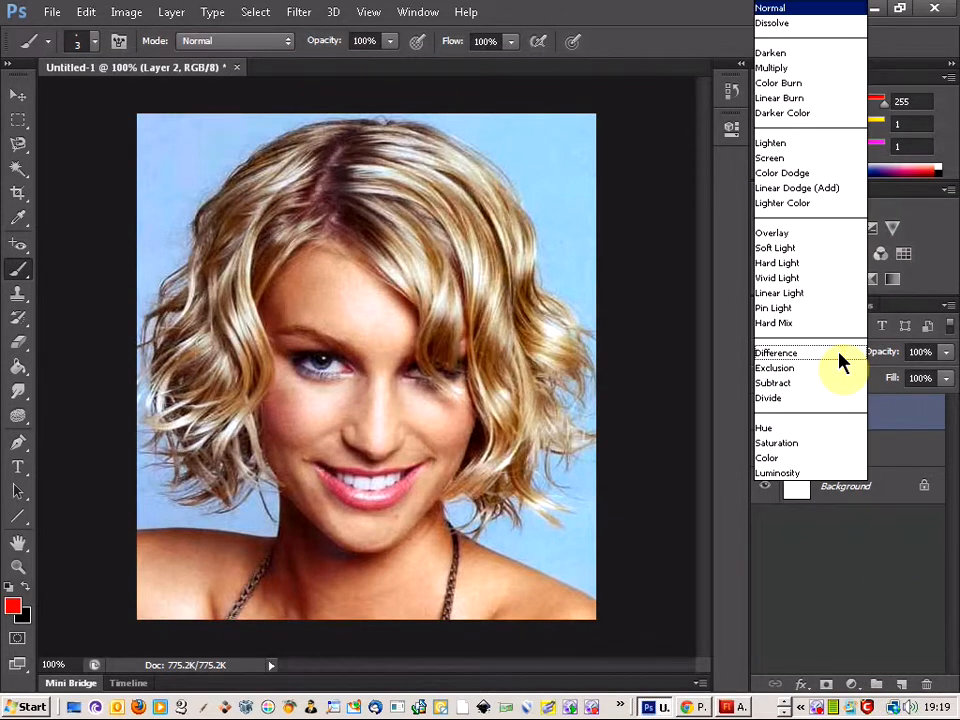
{"action": "left_click", "coordinate": [813, 248]}
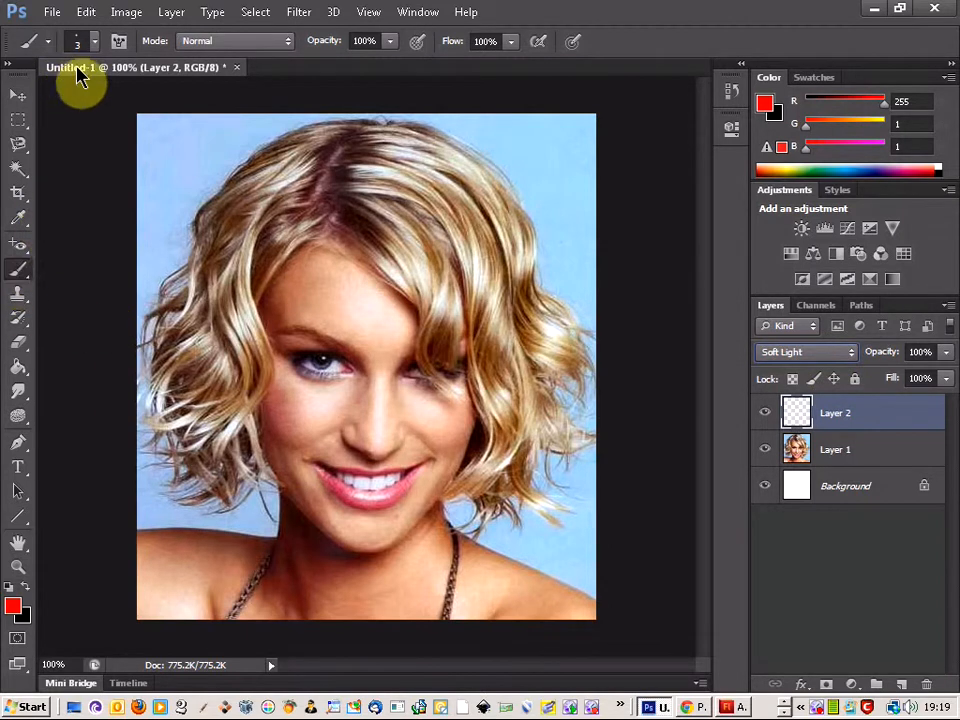
Set the soft brush to 66 px and the foreground colour to magenta, RGB 253, 10, 250
{"action": "left_click", "coordinate": [88, 42]}
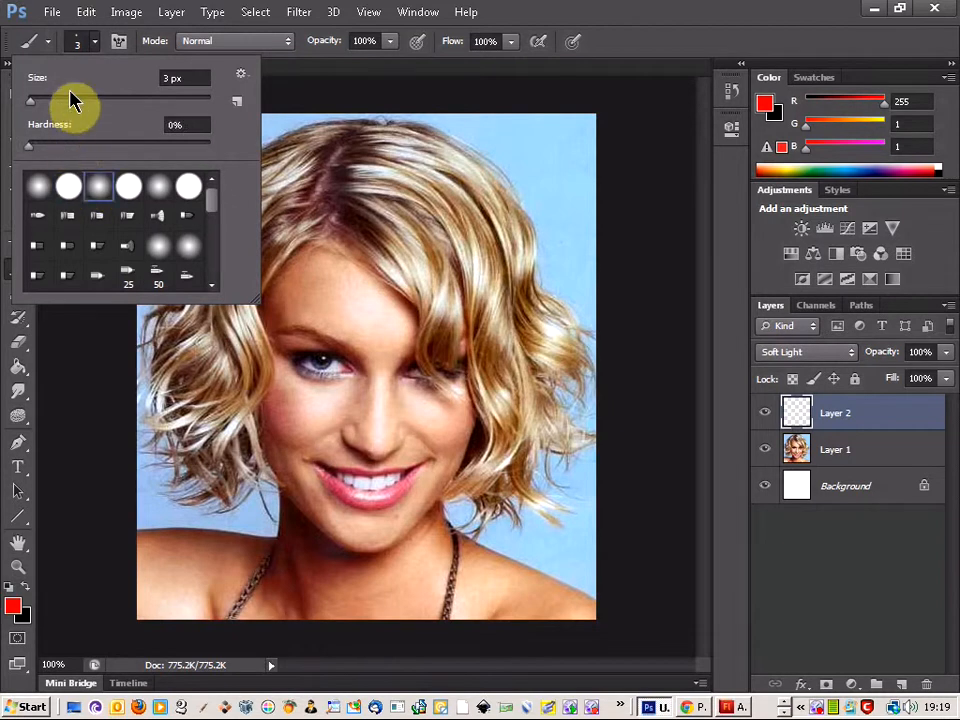
{"action": "left_click", "coordinate": [83, 99]}
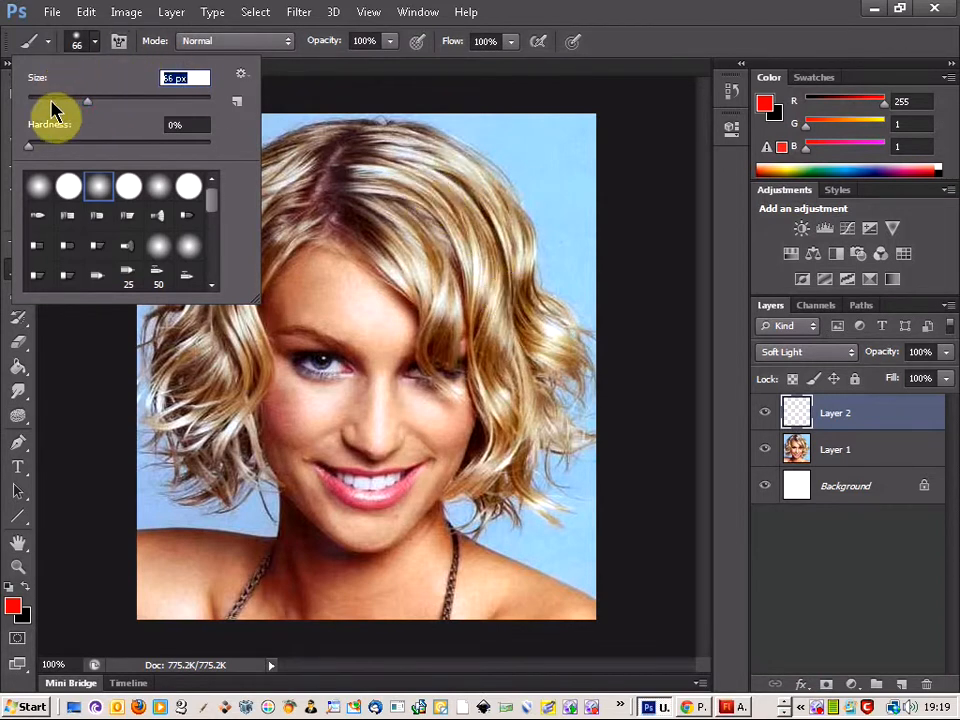
{"action": "left_click", "coordinate": [16, 608]}
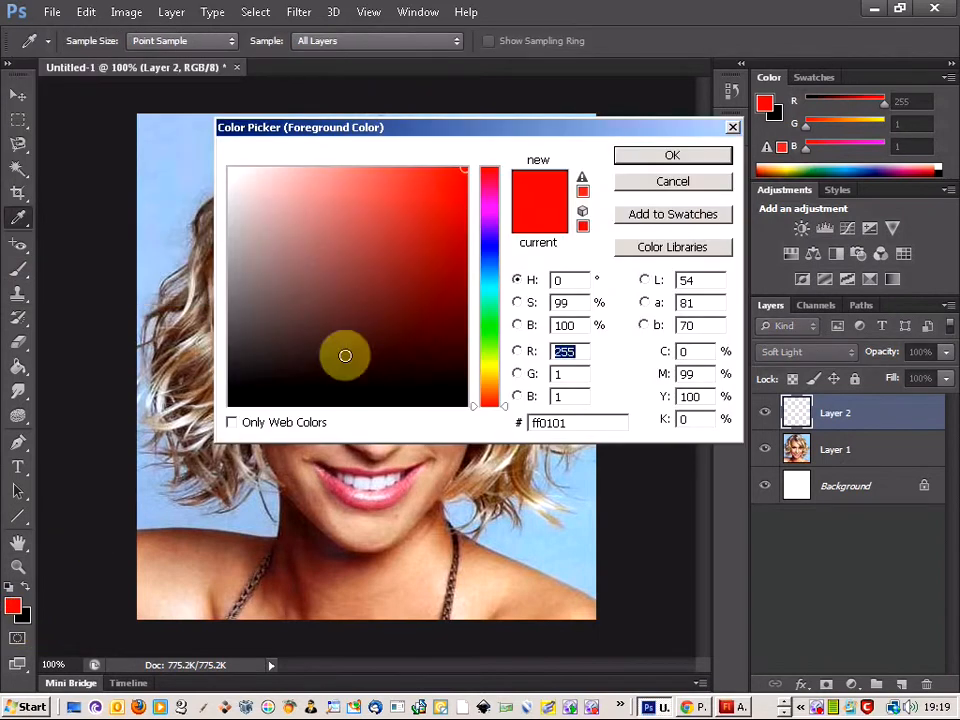
{"action": "left_click", "coordinate": [492, 242]}
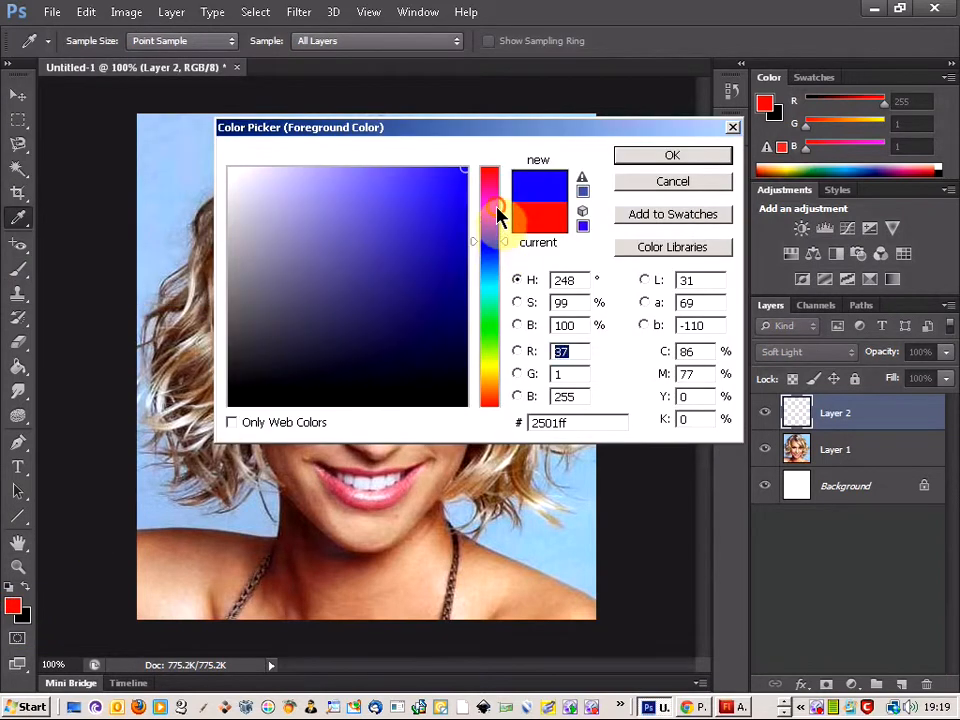
{"action": "left_click", "coordinate": [499, 207]}
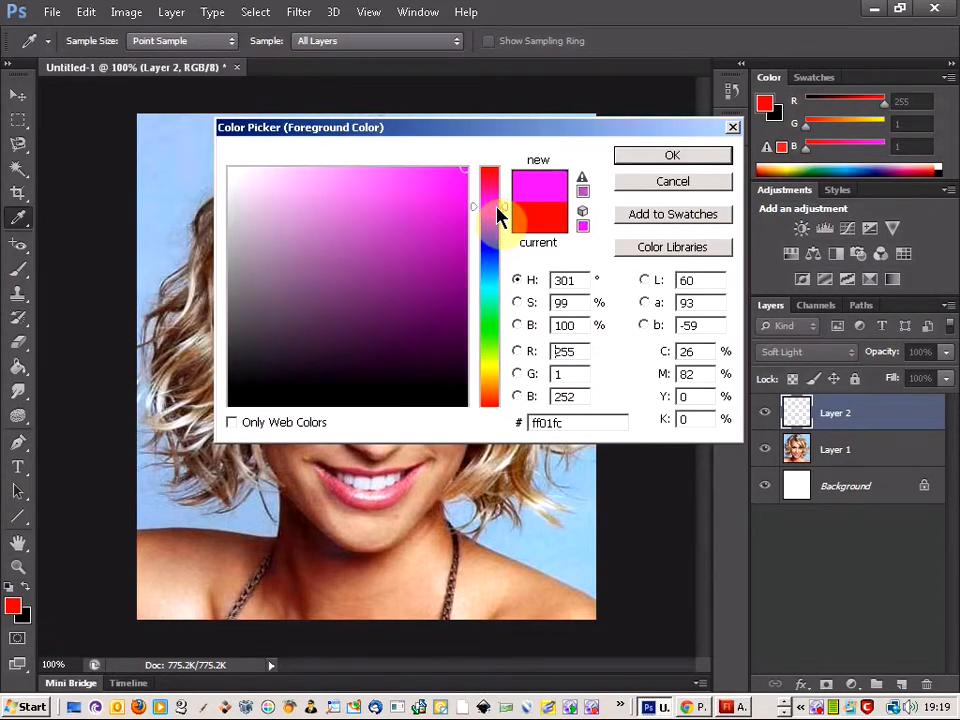
{"action": "left_click", "coordinate": [671, 160]}
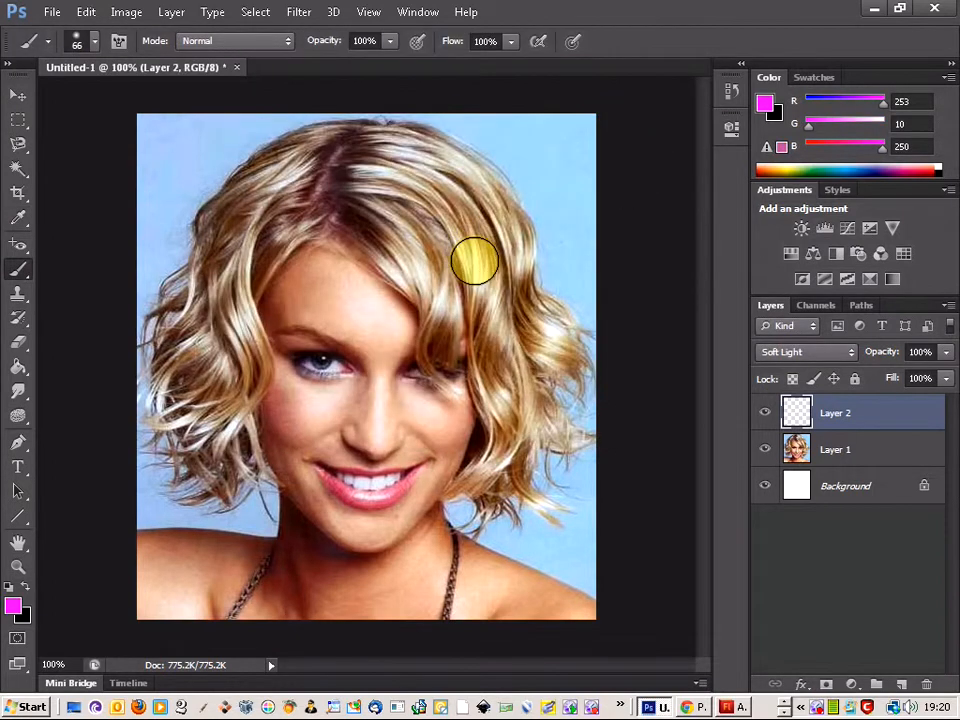
Paint magenta over the main areas of the woman's hair, lowering the brush opacity to 56% after the first strokes
{"action": "mouse_move", "coordinate": [475, 273]}
{"action": "left_mouse_down"}
{"action": "mouse_move", "coordinate": [427, 205]}
{"action": "mouse_move", "coordinate": [455, 256]}
{"action": "mouse_move", "coordinate": [455, 278]}
{"action": "mouse_move", "coordinate": [403, 226]}
{"action": "mouse_move", "coordinate": [443, 264]}
{"action": "mouse_move", "coordinate": [400, 245]}
{"action": "left_mouse_up"}
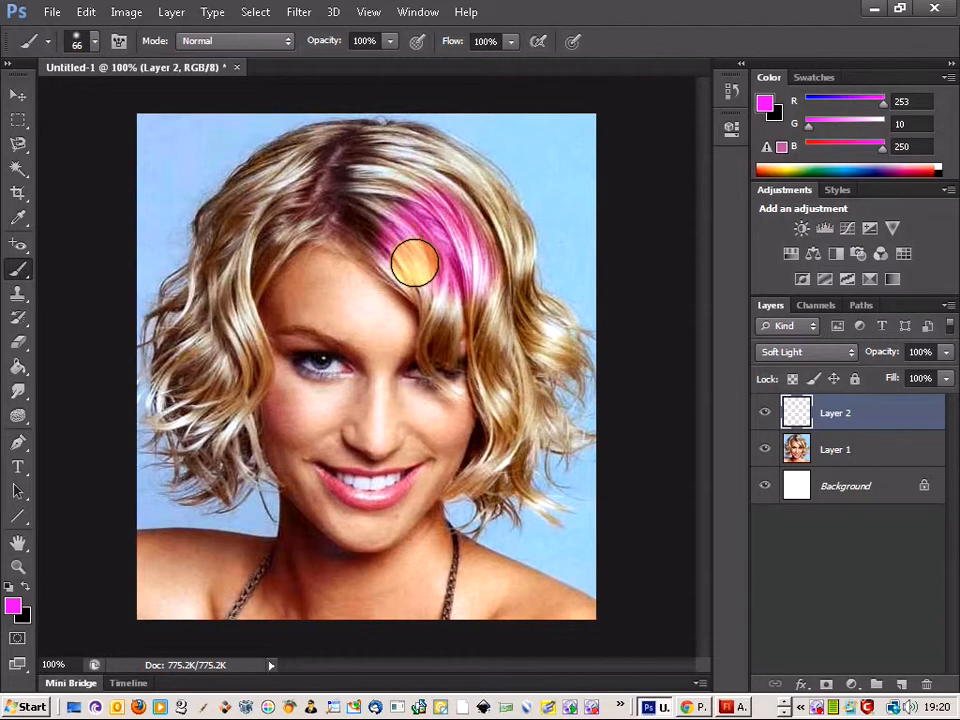
{"action": "left_click", "coordinate": [389, 41]}
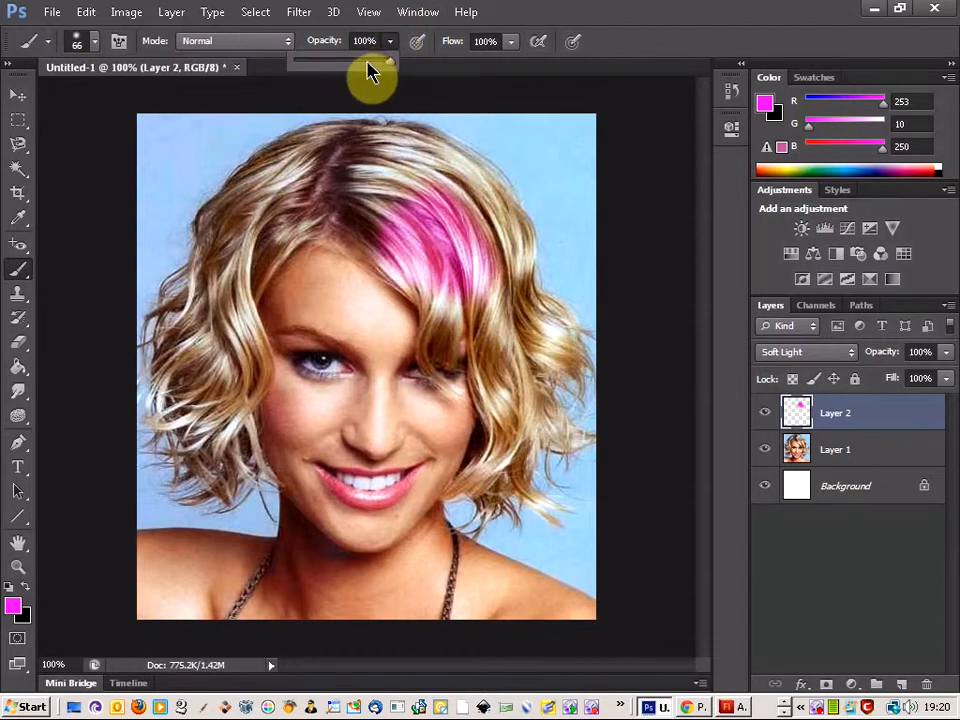
{"action": "left_click_drag", "start_coordinate": [370, 70], "coordinate": [350, 68]}
{"action": "mouse_move", "coordinate": [442, 247]}
{"action": "left_mouse_down"}
{"action": "mouse_move", "coordinate": [416, 173]}
{"action": "mouse_move", "coordinate": [443, 194]}
{"action": "mouse_move", "coordinate": [402, 164]}
{"action": "mouse_move", "coordinate": [449, 195]}
{"action": "mouse_move", "coordinate": [412, 174]}
{"action": "mouse_move", "coordinate": [490, 242]}
{"action": "mouse_move", "coordinate": [448, 203]}
{"action": "mouse_move", "coordinate": [481, 252]}
{"action": "mouse_move", "coordinate": [485, 276]}
{"action": "mouse_move", "coordinate": [463, 200]}
{"action": "mouse_move", "coordinate": [496, 303]}
{"action": "mouse_move", "coordinate": [474, 251]}
{"action": "mouse_move", "coordinate": [498, 355]}
{"action": "mouse_move", "coordinate": [472, 276]}
{"action": "mouse_move", "coordinate": [412, 255]}
{"action": "left_mouse_up"}
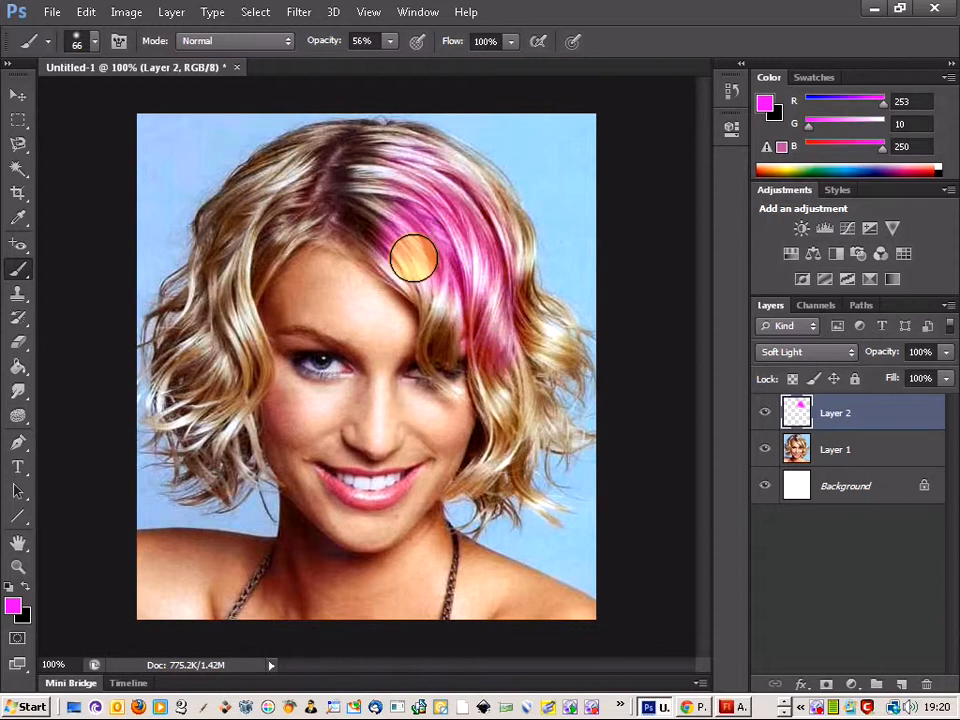
{"action": "mouse_move", "coordinate": [436, 296]}
{"action": "left_mouse_down"}
{"action": "mouse_move", "coordinate": [345, 201]}
{"action": "mouse_move", "coordinate": [377, 195]}
{"action": "mouse_move", "coordinate": [377, 186]}
{"action": "mouse_move", "coordinate": [328, 174]}
{"action": "mouse_move", "coordinate": [376, 157]}
{"action": "mouse_move", "coordinate": [368, 151]}
{"action": "mouse_move", "coordinate": [423, 150]}
{"action": "mouse_move", "coordinate": [470, 194]}
{"action": "mouse_move", "coordinate": [501, 247]}
{"action": "mouse_move", "coordinate": [487, 214]}
{"action": "mouse_move", "coordinate": [444, 169]}
{"action": "mouse_move", "coordinate": [505, 227]}
{"action": "mouse_move", "coordinate": [520, 310]}
{"action": "mouse_move", "coordinate": [569, 357]}
{"action": "mouse_move", "coordinate": [511, 312]}
{"action": "mouse_move", "coordinate": [524, 394]}
{"action": "mouse_move", "coordinate": [543, 415]}
{"action": "mouse_move", "coordinate": [511, 395]}
{"action": "mouse_move", "coordinate": [508, 405]}
{"action": "mouse_move", "coordinate": [491, 330]}
{"action": "left_mouse_up"}
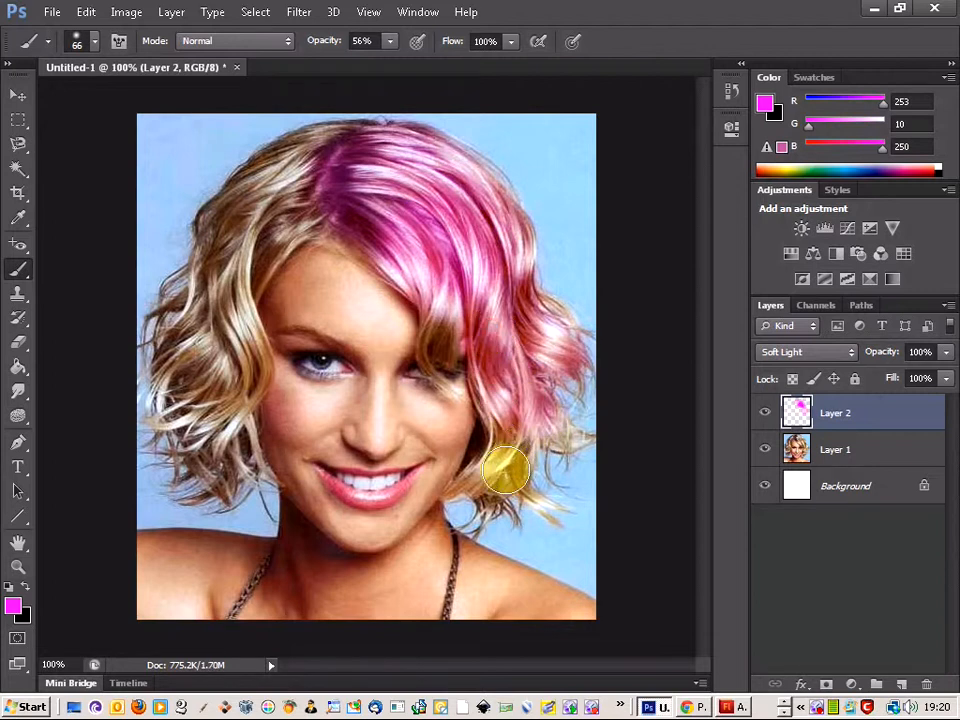
{"action": "left_click_drag", "start_coordinate": [506, 470], "coordinate": [510, 420]}
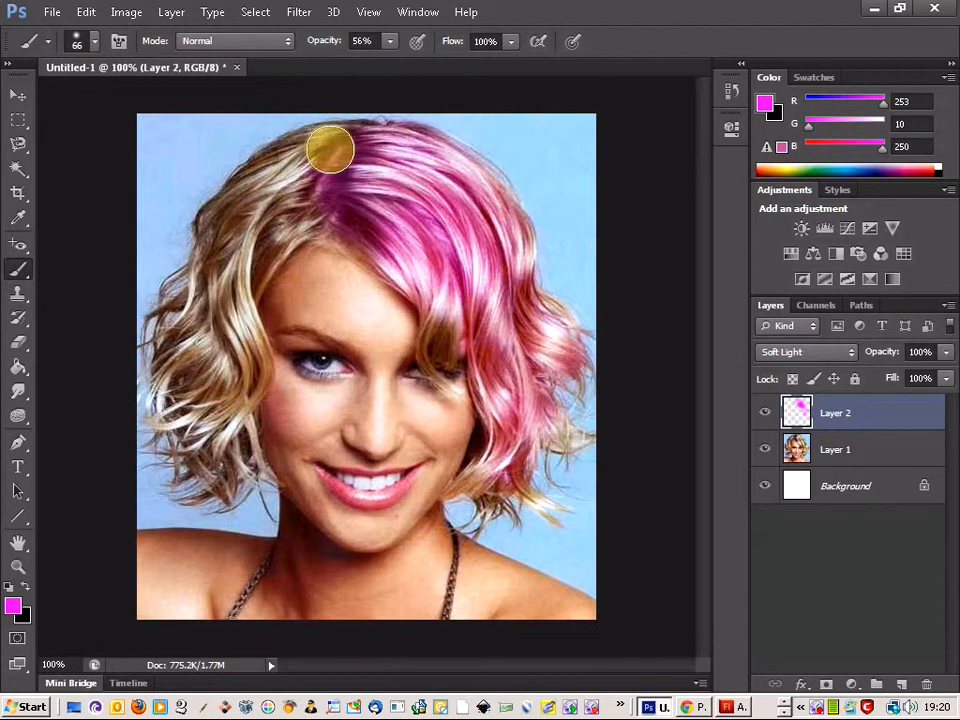
{"action": "mouse_move", "coordinate": [350, 147]}
{"action": "left_mouse_down"}
{"action": "mouse_move", "coordinate": [296, 158]}
{"action": "mouse_move", "coordinate": [242, 206]}
{"action": "mouse_move", "coordinate": [227, 251]}
{"action": "mouse_move", "coordinate": [303, 196]}
{"action": "mouse_move", "coordinate": [242, 266]}
{"action": "mouse_move", "coordinate": [231, 296]}
{"action": "mouse_move", "coordinate": [227, 264]}
{"action": "mouse_move", "coordinate": [214, 277]}
{"action": "mouse_move", "coordinate": [192, 334]}
{"action": "mouse_move", "coordinate": [200, 333]}
{"action": "mouse_move", "coordinate": [173, 370]}
{"action": "mouse_move", "coordinate": [193, 372]}
{"action": "mouse_move", "coordinate": [206, 407]}
{"action": "mouse_move", "coordinate": [230, 334]}
{"action": "mouse_move", "coordinate": [229, 301]}
{"action": "mouse_move", "coordinate": [246, 369]}
{"action": "mouse_move", "coordinate": [210, 417]}
{"action": "mouse_move", "coordinate": [211, 448]}
{"action": "mouse_move", "coordinate": [197, 414]}
{"action": "mouse_move", "coordinate": [176, 397]}
{"action": "mouse_move", "coordinate": [223, 467]}
{"action": "mouse_move", "coordinate": [227, 414]}
{"action": "mouse_move", "coordinate": [222, 397]}
{"action": "mouse_move", "coordinate": [224, 423]}
{"action": "mouse_move", "coordinate": [206, 369]}
{"action": "mouse_move", "coordinate": [216, 298]}
{"action": "mouse_move", "coordinate": [254, 242]}
{"action": "mouse_move", "coordinate": [324, 206]}
{"action": "left_mouse_up"}
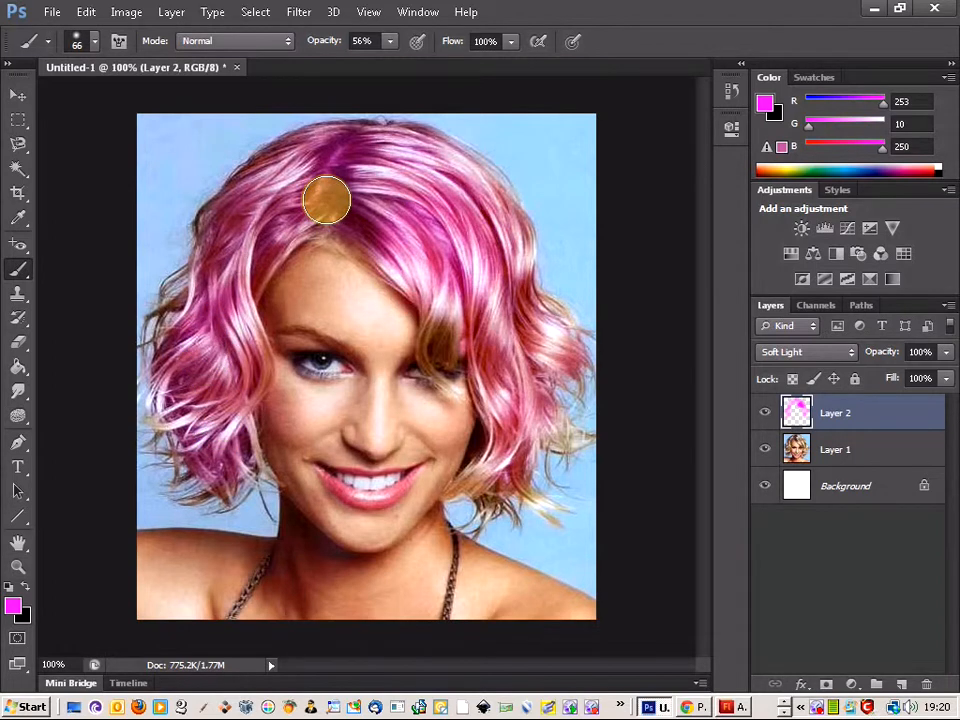
Paint the loose strands along the upper-left edge of the hair with a 10 px brush, undoing any stray stroke
{"action": "key", "text": "bracketleft"}
{"action": "key", "text": "bracketleft"}
{"action": "key", "text": "bracketleft"}
{"action": "key", "text": "bracketleft"}
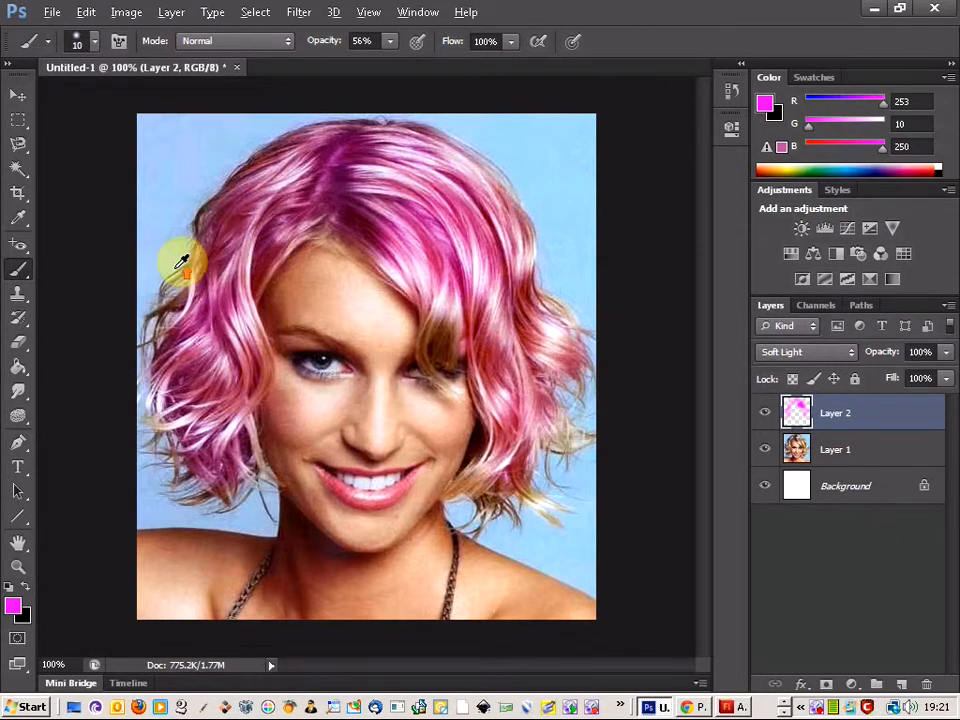
{"action": "scroll", "coordinate": [185, 265], "scroll_direction": "up", "scroll_amount": 5}
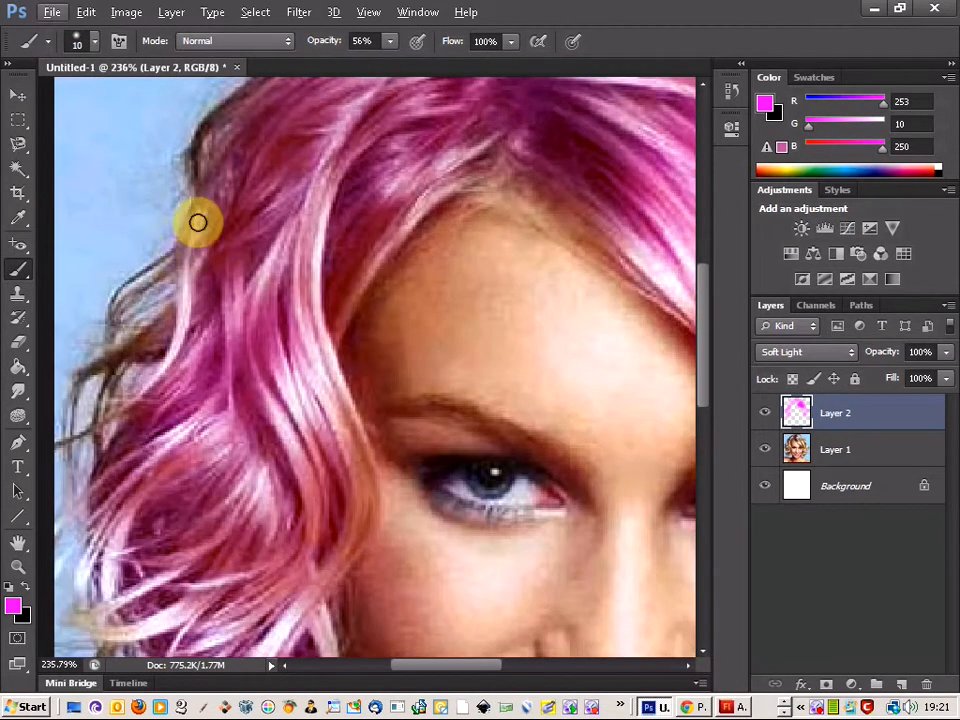
{"action": "mouse_move", "coordinate": [198, 214]}
{"action": "left_mouse_down"}
{"action": "mouse_move", "coordinate": [185, 236]}
{"action": "mouse_move", "coordinate": [184, 301]}
{"action": "mouse_move", "coordinate": [178, 266]}
{"action": "mouse_move", "coordinate": [116, 300]}
{"action": "mouse_move", "coordinate": [111, 354]}
{"action": "mouse_move", "coordinate": [148, 343]}
{"action": "mouse_move", "coordinate": [90, 364]}
{"action": "left_mouse_up"}
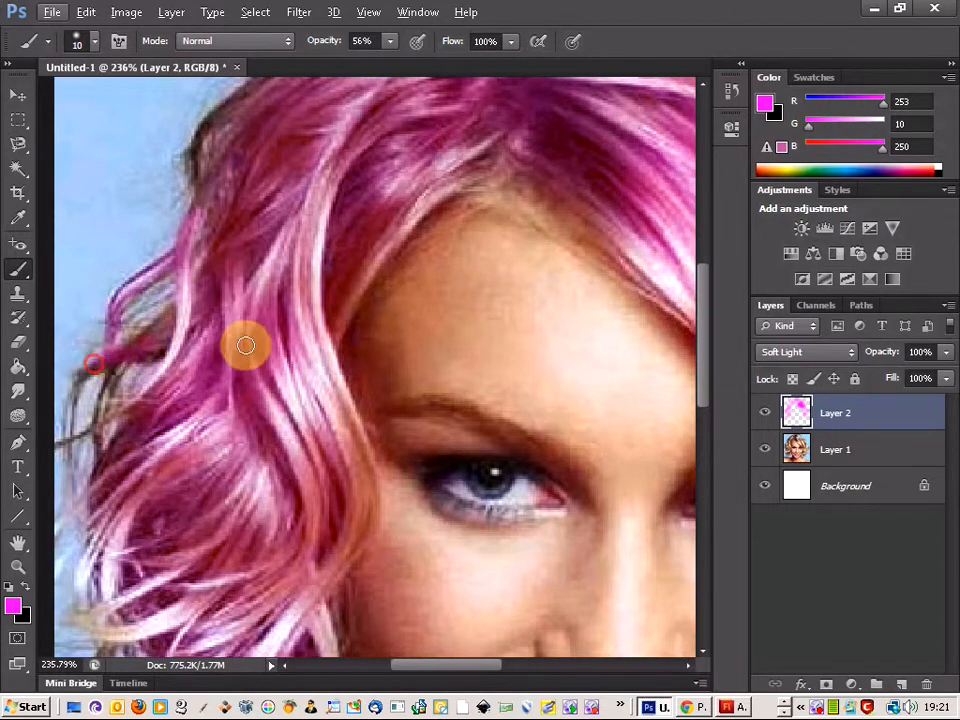
{"action": "key", "text": "ctrl+alt+z"}
{"action": "mouse_move", "coordinate": [143, 336]}
{"action": "left_mouse_down"}
{"action": "mouse_move", "coordinate": [107, 361]}
{"action": "mouse_move", "coordinate": [169, 350]}
{"action": "mouse_move", "coordinate": [95, 366]}
{"action": "mouse_move", "coordinate": [111, 390]}
{"action": "left_mouse_up"}
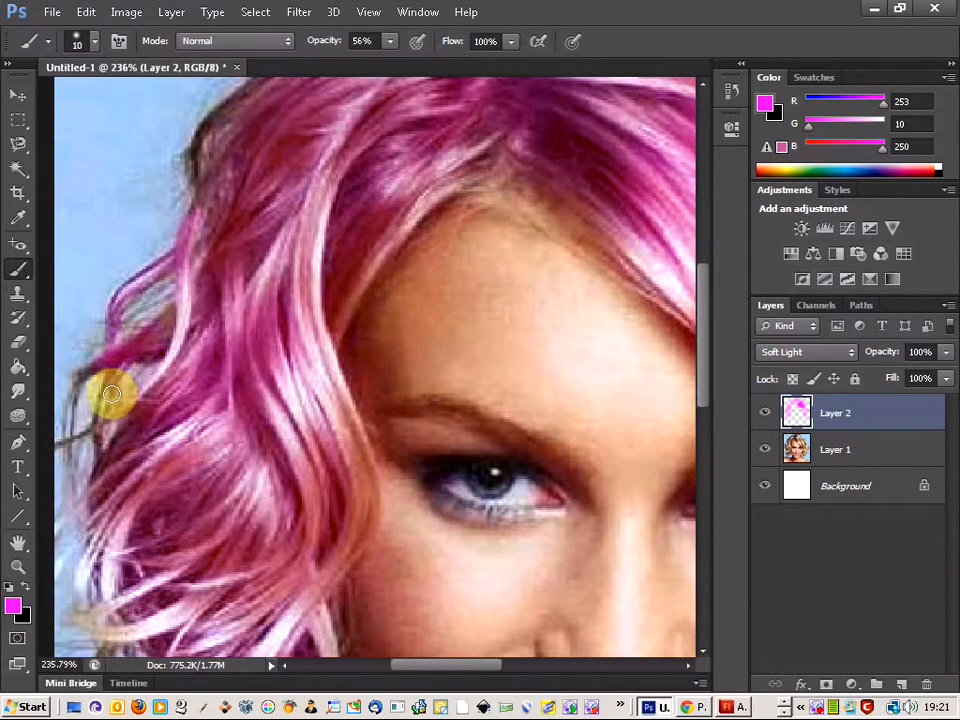
Paint magenta over the fine strands and tips at the lower-left side of the hair down to the jaw
{"action": "scroll", "coordinate": [118, 338], "scroll_direction": "down", "scroll_amount": 5}
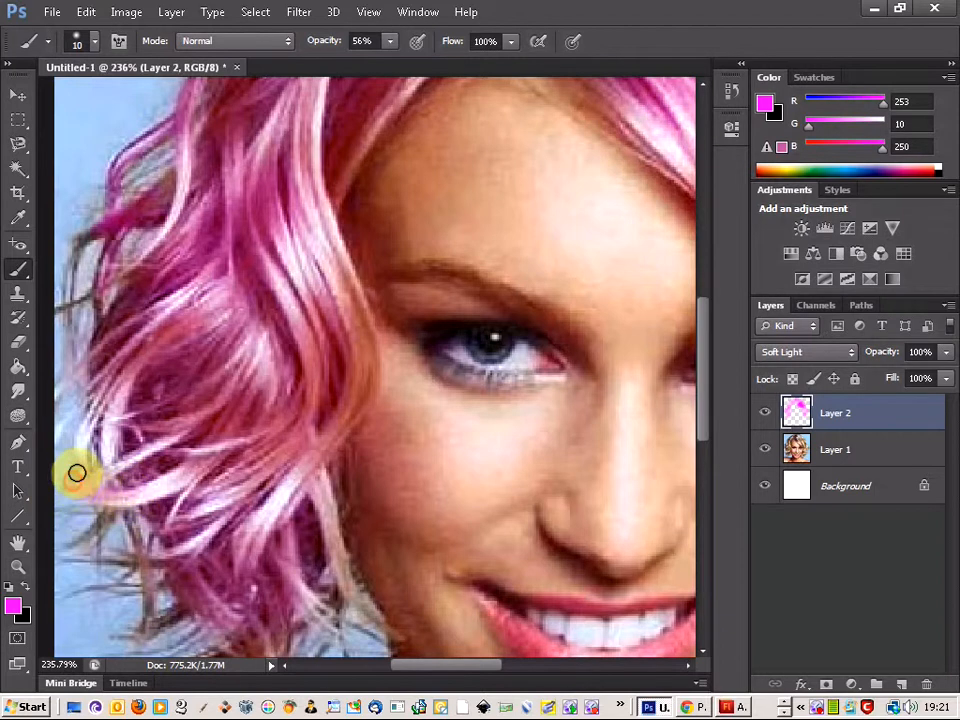
{"action": "mouse_move", "coordinate": [82, 472]}
{"action": "left_mouse_down"}
{"action": "mouse_move", "coordinate": [93, 405]}
{"action": "mouse_move", "coordinate": [127, 371]}
{"action": "mouse_move", "coordinate": [96, 505]}
{"action": "mouse_move", "coordinate": [96, 482]}
{"action": "mouse_move", "coordinate": [113, 467]}
{"action": "mouse_move", "coordinate": [156, 453]}
{"action": "mouse_move", "coordinate": [135, 490]}
{"action": "mouse_move", "coordinate": [121, 490]}
{"action": "mouse_move", "coordinate": [112, 463]}
{"action": "mouse_move", "coordinate": [65, 502]}
{"action": "mouse_move", "coordinate": [135, 591]}
{"action": "mouse_move", "coordinate": [190, 556]}
{"action": "mouse_move", "coordinate": [146, 563]}
{"action": "mouse_move", "coordinate": [148, 515]}
{"action": "mouse_move", "coordinate": [114, 456]}
{"action": "left_mouse_up"}
{"action": "scroll", "coordinate": [129, 491], "scroll_direction": "down", "scroll_amount": 2}
{"action": "mouse_move", "coordinate": [125, 517]}
{"action": "left_mouse_down"}
{"action": "mouse_move", "coordinate": [85, 515]}
{"action": "mouse_move", "coordinate": [155, 550]}
{"action": "mouse_move", "coordinate": [90, 541]}
{"action": "mouse_move", "coordinate": [211, 623]}
{"action": "mouse_move", "coordinate": [163, 626]}
{"action": "left_mouse_up"}
{"action": "mouse_move", "coordinate": [150, 141]}
{"action": "left_mouse_down"}
{"action": "mouse_move", "coordinate": [98, 175]}
{"action": "mouse_move", "coordinate": [94, 208]}
{"action": "mouse_move", "coordinate": [329, 521]}
{"action": "left_mouse_up"}
{"action": "scroll", "coordinate": [327, 518], "scroll_direction": "down", "scroll_amount": 2}
{"action": "scroll", "coordinate": [329, 521], "scroll_direction": "down", "scroll_amount": 1}
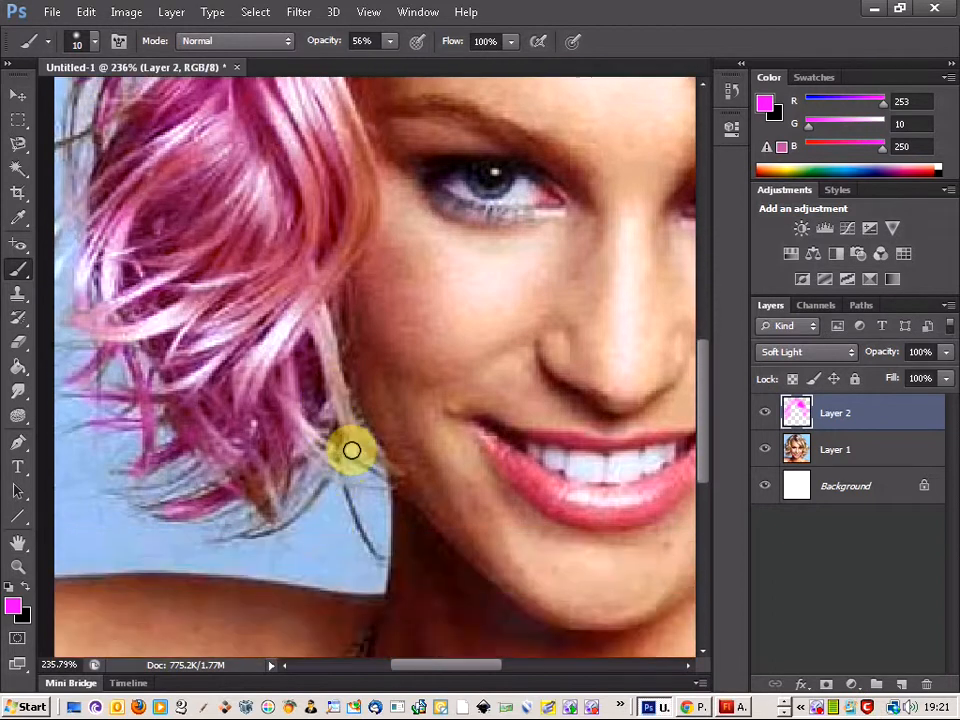
{"action": "mouse_move", "coordinate": [343, 413]}
{"action": "left_mouse_down"}
{"action": "mouse_move", "coordinate": [380, 455]}
{"action": "mouse_move", "coordinate": [378, 484]}
{"action": "left_mouse_up"}
Paint the lower-right hair beside the jaw with a 25 px brush and its thin tips with a 10 px brush
{"action": "left_click_drag", "start_coordinate": [450, 666], "coordinate": [537, 664]}
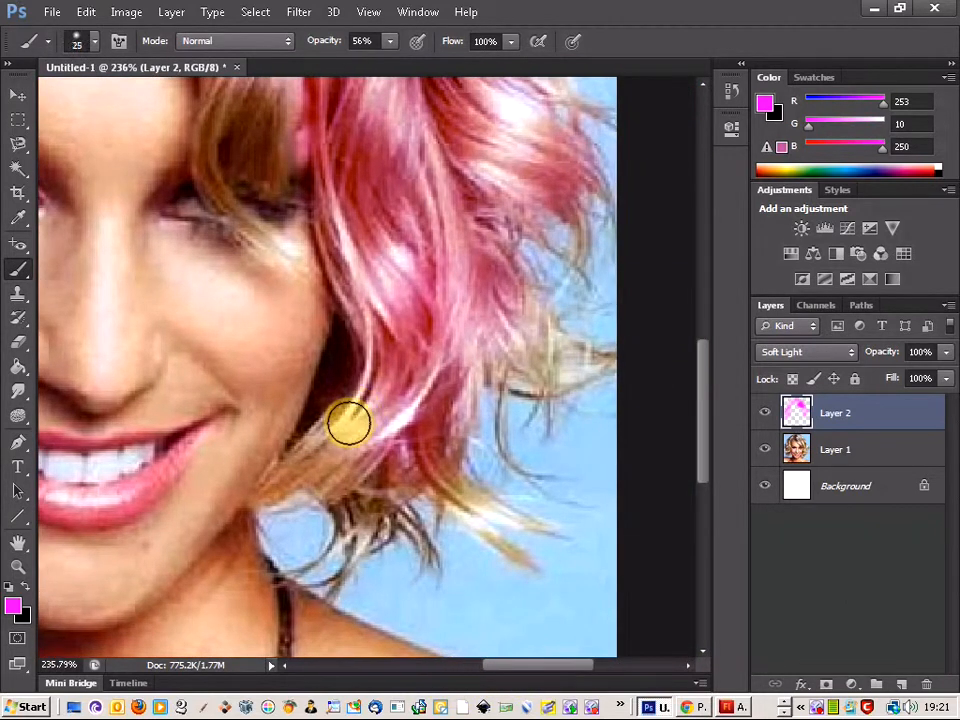
{"action": "mouse_move", "coordinate": [339, 432]}
{"action": "left_mouse_down"}
{"action": "mouse_move", "coordinate": [304, 465]}
{"action": "mouse_move", "coordinate": [337, 453]}
{"action": "mouse_move", "coordinate": [347, 457]}
{"action": "mouse_move", "coordinate": [336, 475]}
{"action": "mouse_move", "coordinate": [380, 455]}
{"action": "mouse_move", "coordinate": [456, 479]}
{"action": "left_mouse_up"}
{"action": "key", "text": "bracketright"}
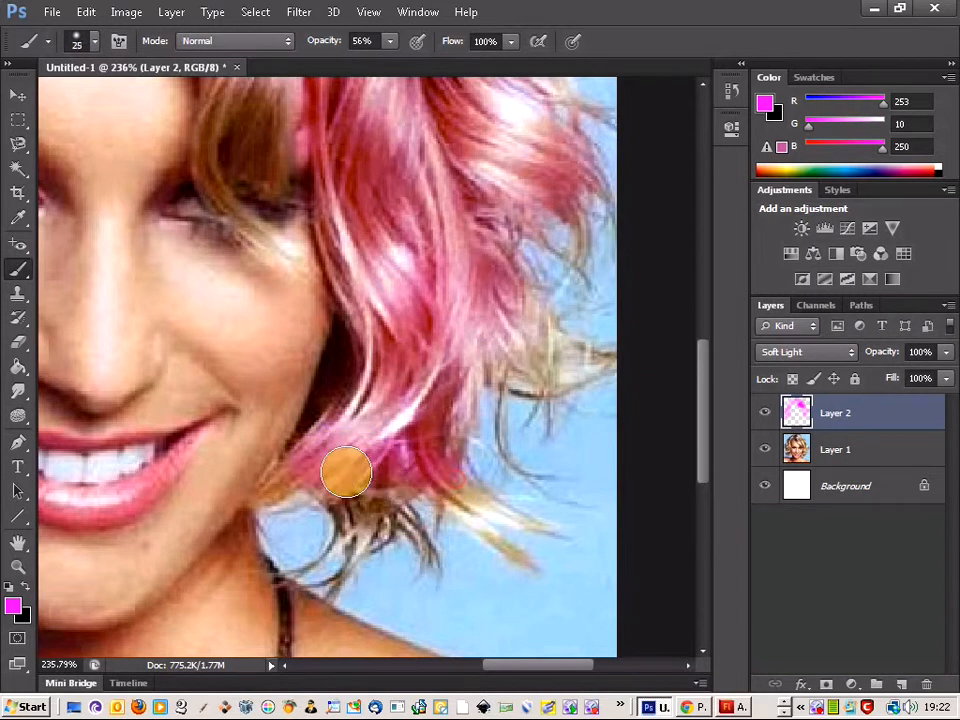
{"action": "key", "text": "bracketleft"}
{"action": "key", "text": "bracketleft"}
{"action": "mouse_move", "coordinate": [298, 470]}
{"action": "left_mouse_down"}
{"action": "mouse_move", "coordinate": [266, 490]}
{"action": "mouse_move", "coordinate": [299, 462]}
{"action": "mouse_move", "coordinate": [344, 495]}
{"action": "mouse_move", "coordinate": [355, 552]}
{"action": "mouse_move", "coordinate": [340, 581]}
{"action": "mouse_move", "coordinate": [336, 505]}
{"action": "mouse_move", "coordinate": [360, 536]}
{"action": "mouse_move", "coordinate": [379, 477]}
{"action": "mouse_move", "coordinate": [399, 481]}
{"action": "mouse_move", "coordinate": [393, 503]}
{"action": "mouse_move", "coordinate": [424, 490]}
{"action": "mouse_move", "coordinate": [402, 509]}
{"action": "mouse_move", "coordinate": [431, 553]}
{"action": "mouse_move", "coordinate": [384, 508]}
{"action": "mouse_move", "coordinate": [384, 527]}
{"action": "mouse_move", "coordinate": [447, 487]}
{"action": "mouse_move", "coordinate": [540, 529]}
{"action": "mouse_move", "coordinate": [499, 520]}
{"action": "mouse_move", "coordinate": [435, 481]}
{"action": "mouse_move", "coordinate": [483, 532]}
{"action": "left_mouse_up"}
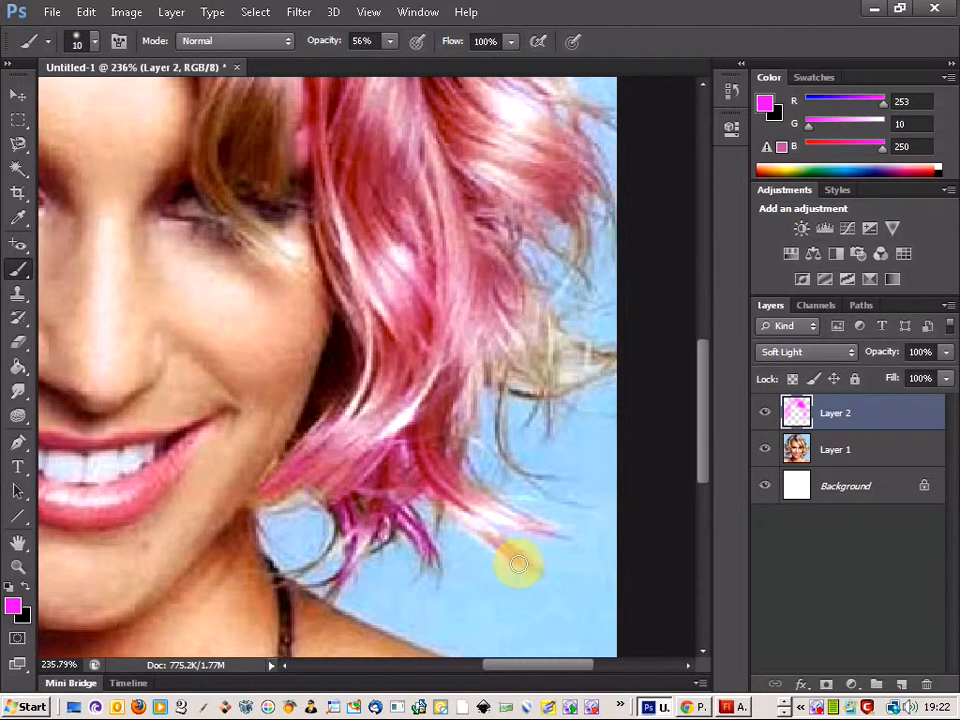
Paint the outer strands on the right side of the hair, starting with a 15 px brush
{"action": "key", "text": "bracketright"}
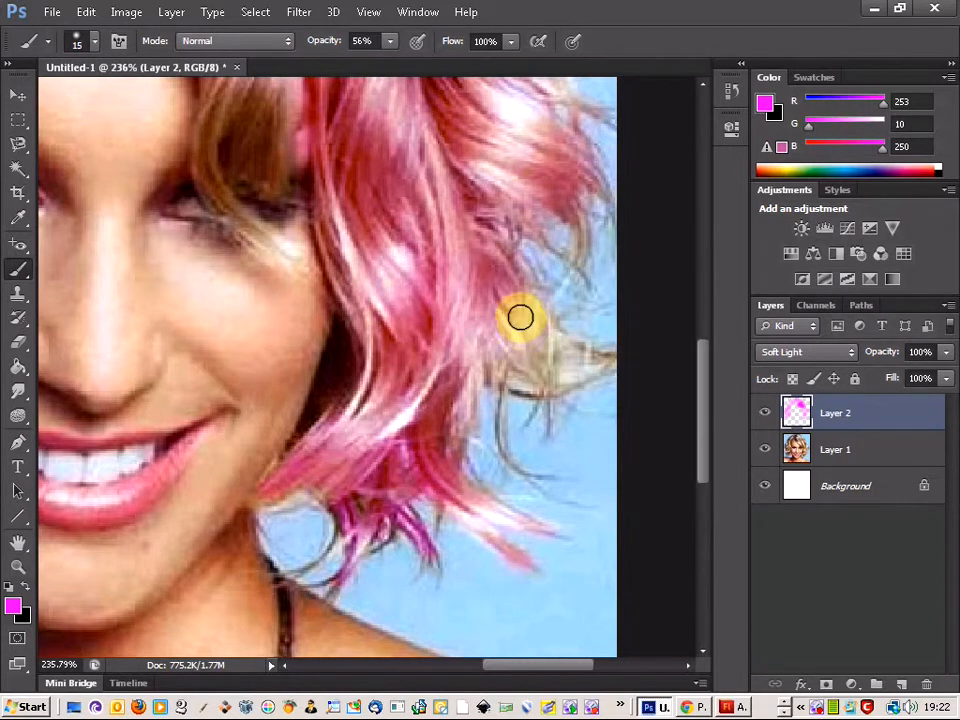
{"action": "mouse_move", "coordinate": [520, 309]}
{"action": "left_mouse_down"}
{"action": "mouse_move", "coordinate": [576, 362]}
{"action": "mouse_move", "coordinate": [531, 372]}
{"action": "mouse_move", "coordinate": [499, 360]}
{"action": "mouse_move", "coordinate": [506, 352]}
{"action": "mouse_move", "coordinate": [514, 364]}
{"action": "mouse_move", "coordinate": [503, 373]}
{"action": "mouse_move", "coordinate": [514, 461]}
{"action": "left_mouse_up"}
{"action": "key", "text": "bracketright"}
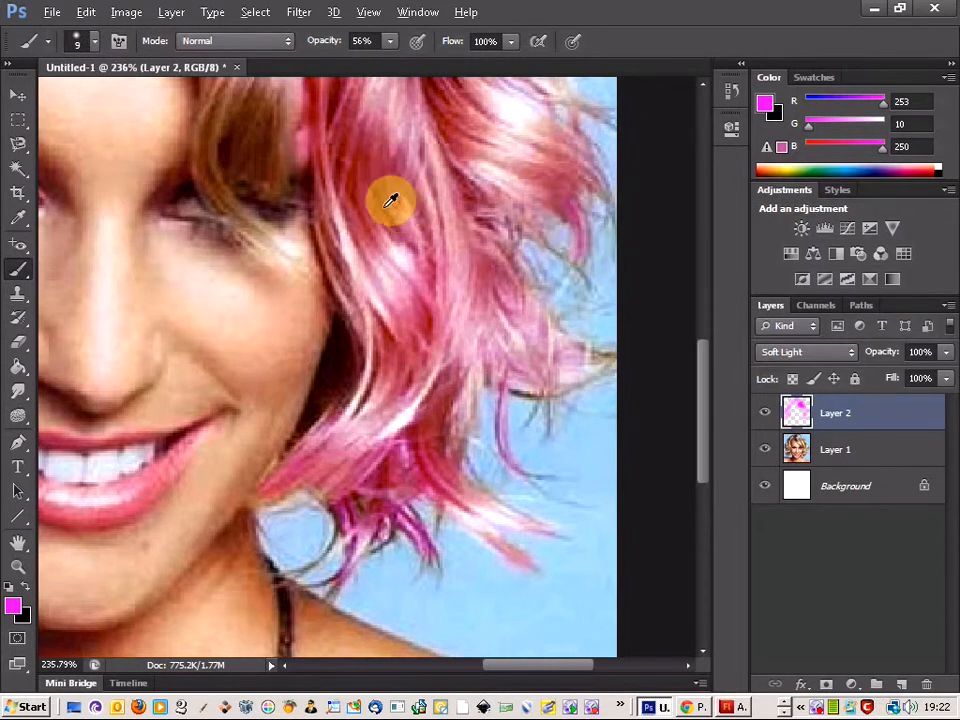
Paint the unpainted fringe lock over the right-hand eye and the upper-right edge strands with a 9 px brush
{"action": "scroll", "coordinate": [385, 194], "scroll_direction": "down", "scroll_amount": 5}
{"action": "scroll", "coordinate": [252, 161], "scroll_direction": "up", "scroll_amount": 2}
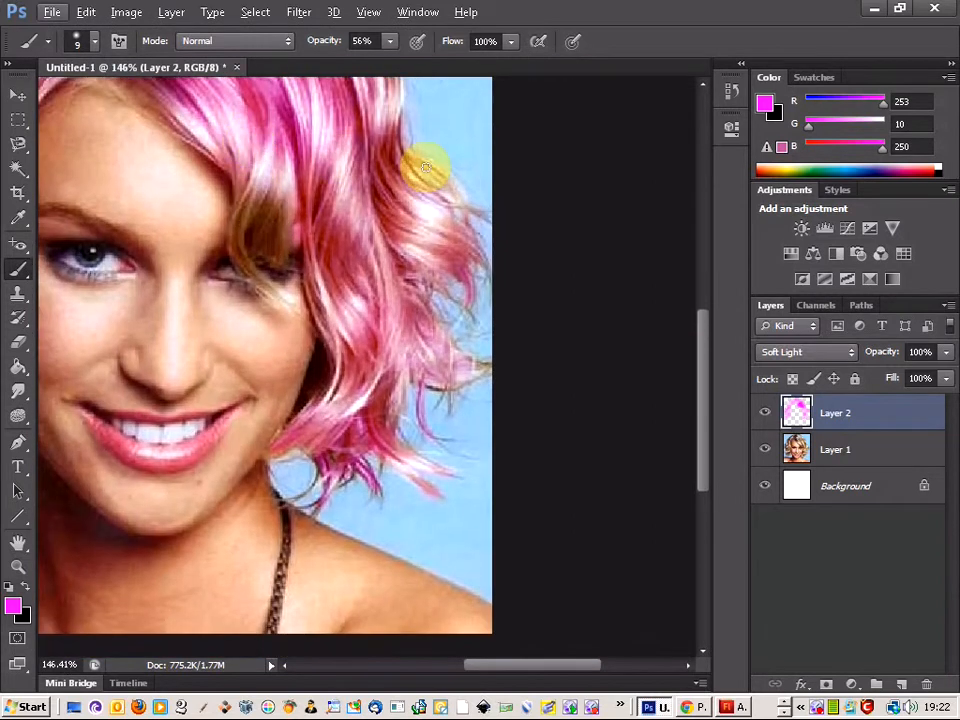
{"action": "scroll", "coordinate": [425, 168], "scroll_direction": "up", "scroll_amount": 2}
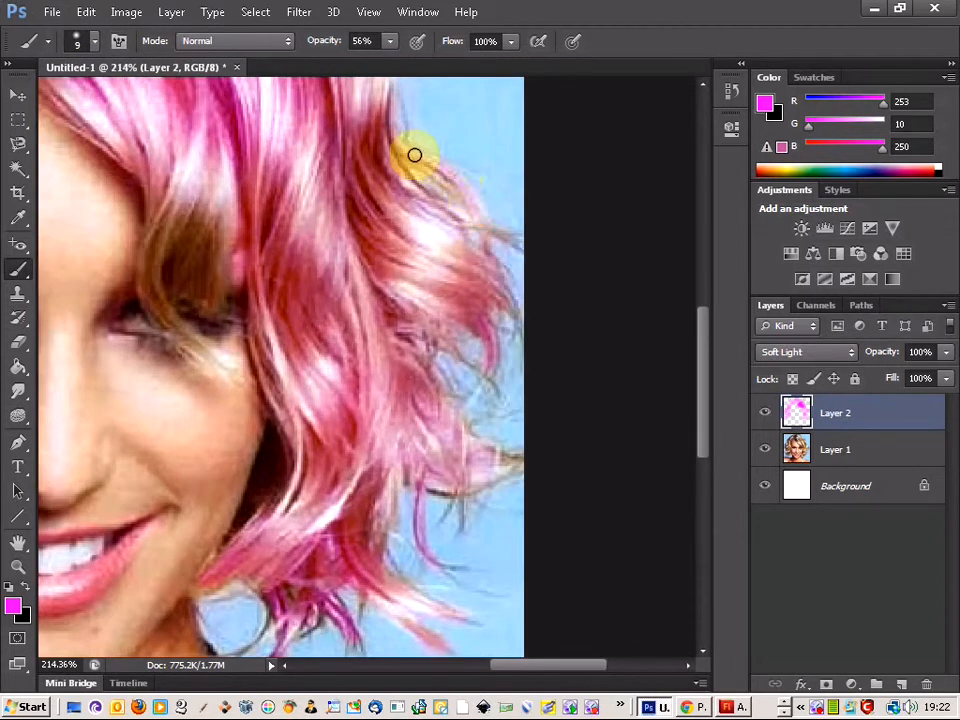
{"action": "mouse_move", "coordinate": [201, 260]}
{"action": "left_mouse_down"}
{"action": "mouse_move", "coordinate": [172, 197]}
{"action": "mouse_move", "coordinate": [151, 237]}
{"action": "mouse_move", "coordinate": [147, 291]}
{"action": "mouse_move", "coordinate": [190, 348]}
{"action": "mouse_move", "coordinate": [231, 371]}
{"action": "mouse_move", "coordinate": [161, 305]}
{"action": "mouse_move", "coordinate": [160, 255]}
{"action": "mouse_move", "coordinate": [183, 208]}
{"action": "mouse_move", "coordinate": [166, 284]}
{"action": "left_mouse_up"}
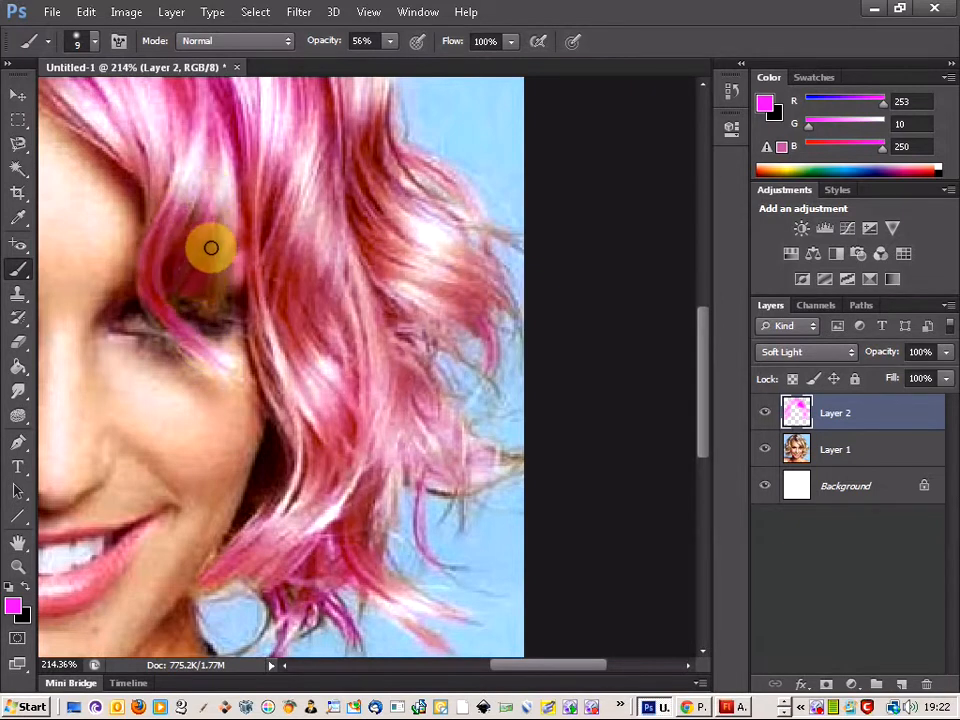
{"action": "mouse_move", "coordinate": [219, 301]}
{"action": "left_mouse_down"}
{"action": "mouse_move", "coordinate": [225, 214]}
{"action": "mouse_move", "coordinate": [205, 147]}
{"action": "left_mouse_up"}
{"action": "scroll", "coordinate": [168, 244], "scroll_direction": "down", "scroll_amount": 11}
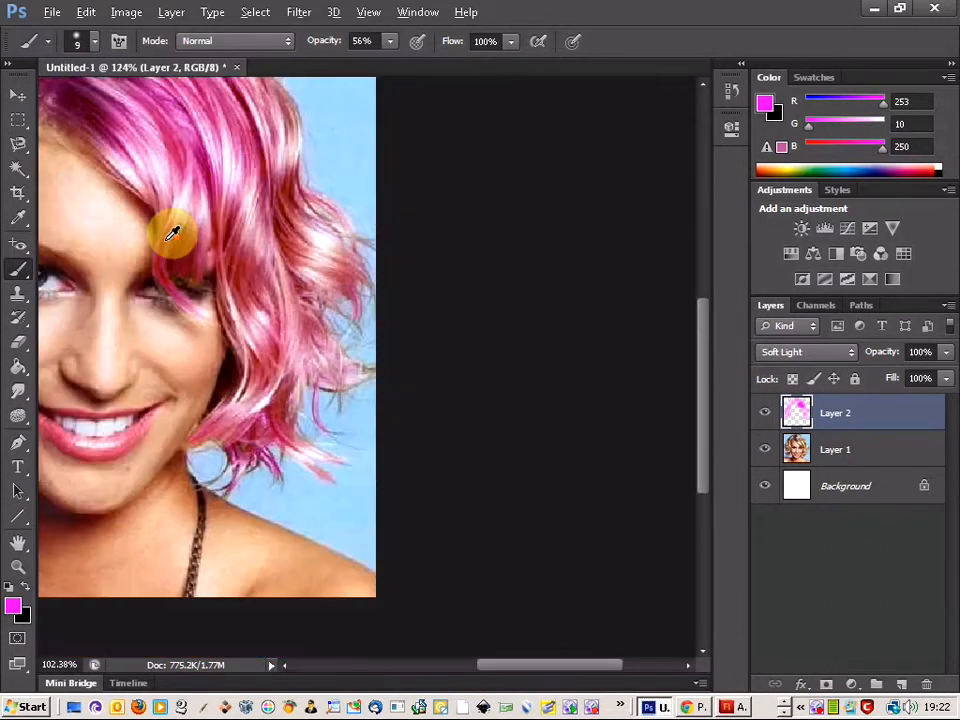
{"action": "scroll", "coordinate": [330, 230], "scroll_direction": "up", "scroll_amount": 2}
{"action": "scroll", "coordinate": [400, 236], "scroll_direction": "up", "scroll_amount": 1}
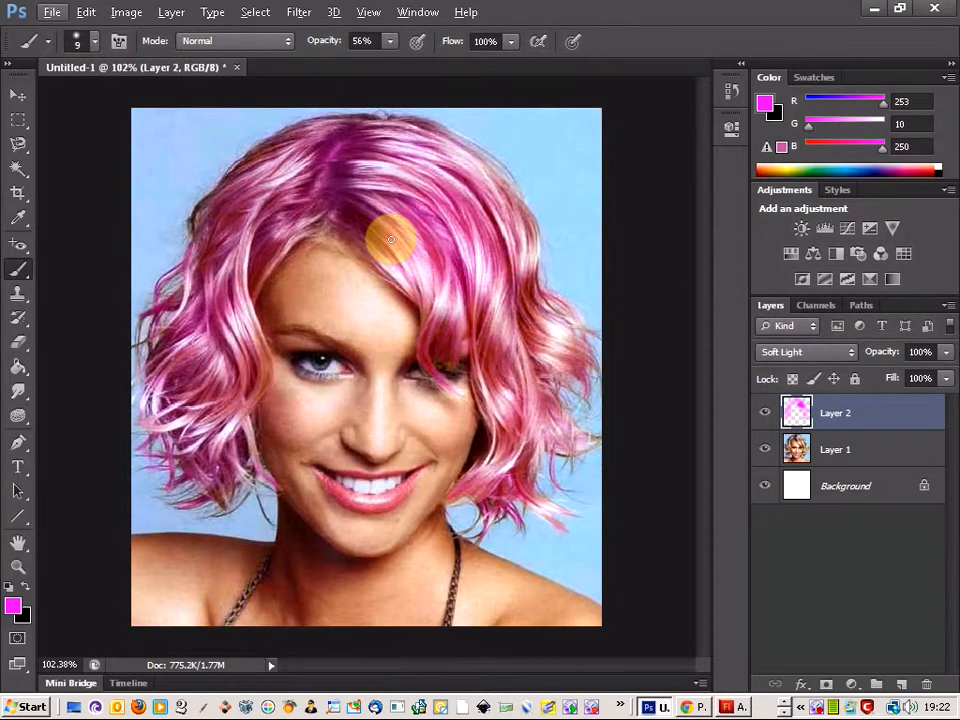
Set up the Eraser with a 9 px brush at 51% opacity and inspect the hair's left-hand edges for stray colour
{"action": "left_click", "coordinate": [17, 344]}
{"action": "left_click", "coordinate": [92, 346]}
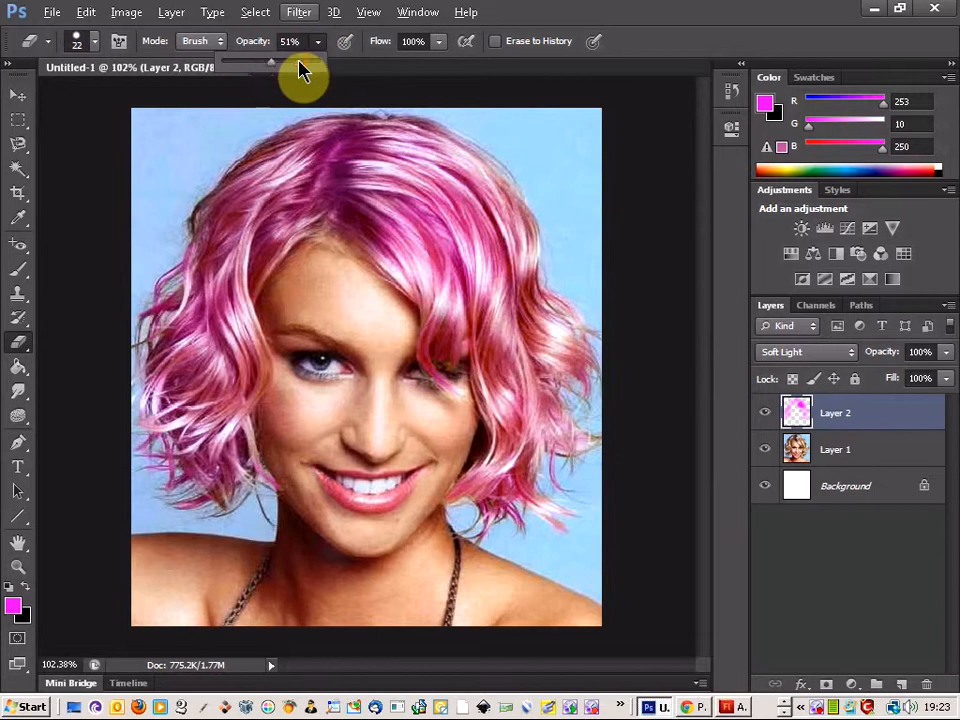
{"action": "scroll", "coordinate": [178, 470], "scroll_direction": "up", "scroll_amount": 3}
{"action": "scroll", "coordinate": [178, 470], "scroll_direction": "up", "scroll_amount": 3}
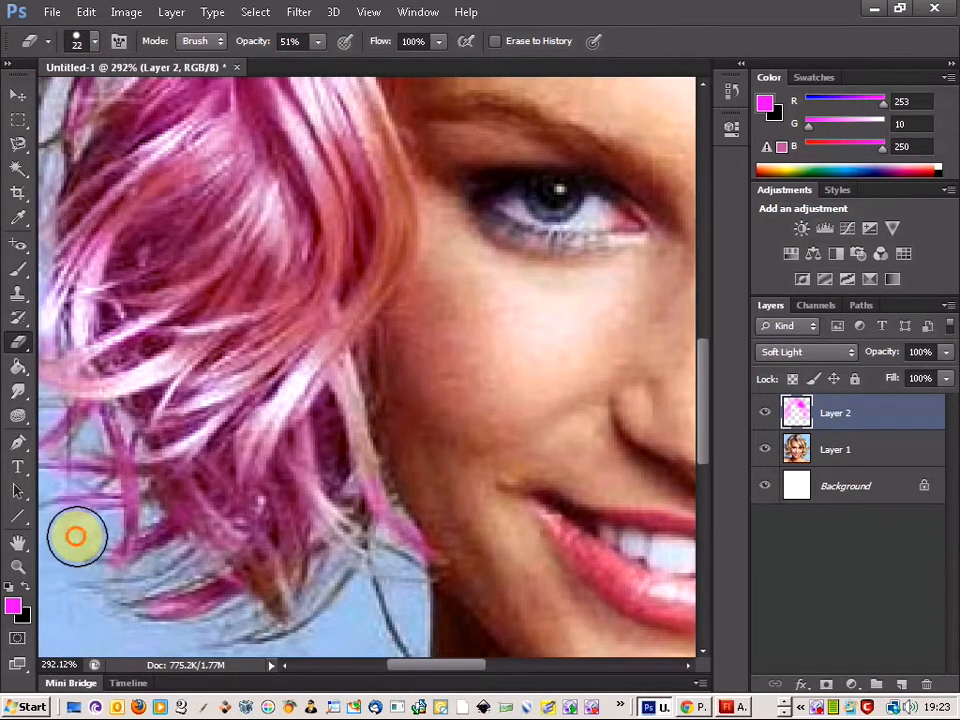
{"action": "key", "text": "bracketleft"}
{"action": "key", "text": "bracketleft"}
{"action": "key", "text": "bracketleft"}
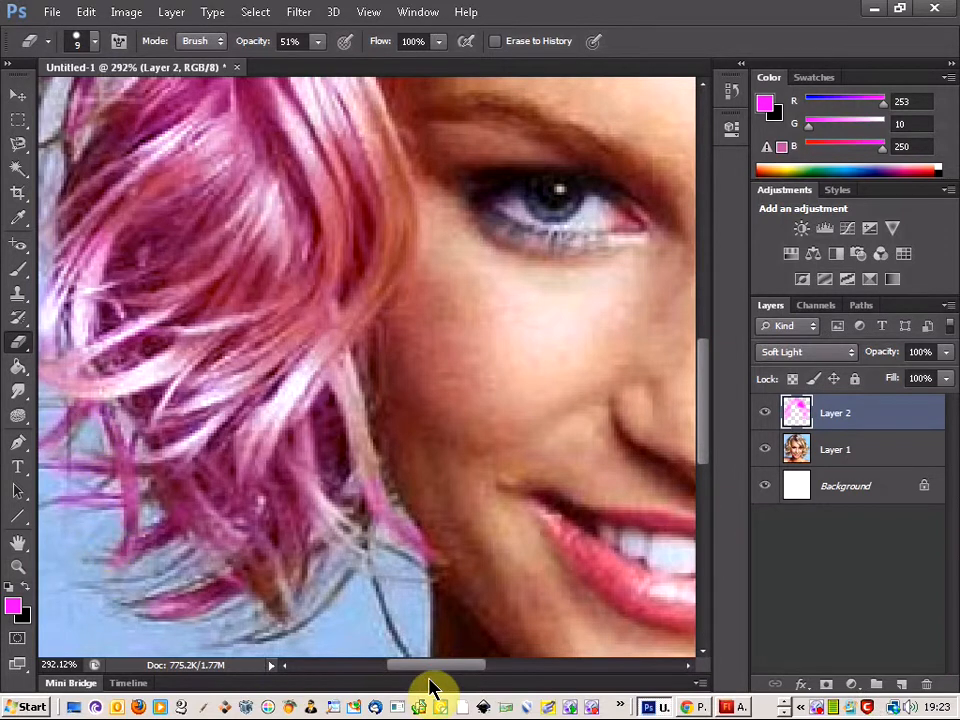
{"action": "left_click_drag", "start_coordinate": [424, 667], "coordinate": [410, 666]}
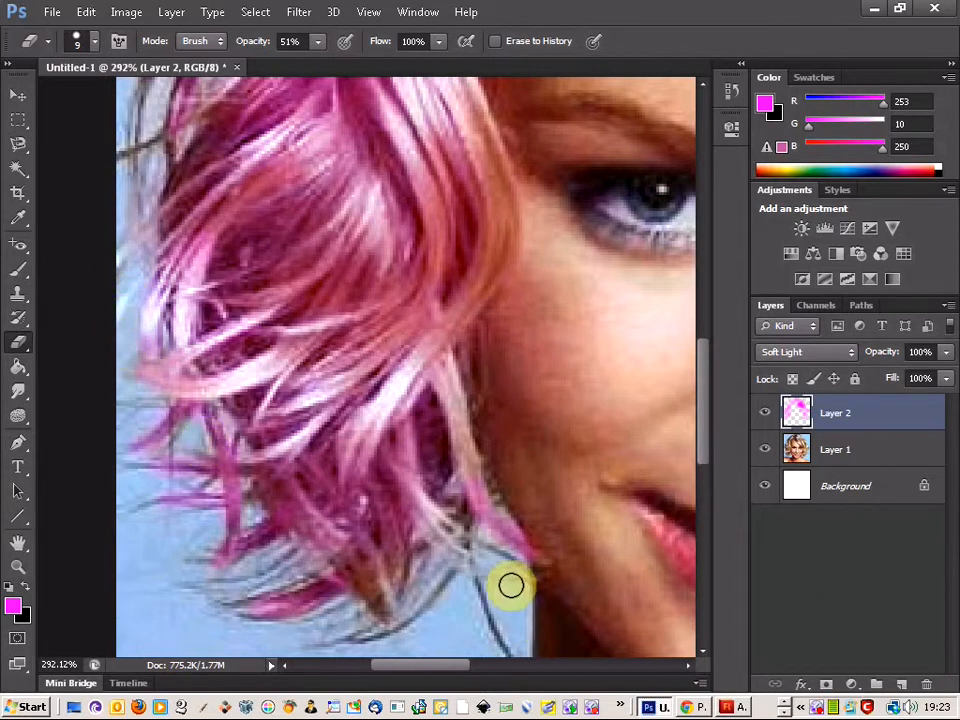
{"action": "scroll", "coordinate": [311, 537], "scroll_direction": "up", "scroll_amount": 3}
{"action": "scroll", "coordinate": [225, 519], "scroll_direction": "up", "scroll_amount": 2}
{"action": "scroll", "coordinate": [205, 416], "scroll_direction": "up", "scroll_amount": 5}
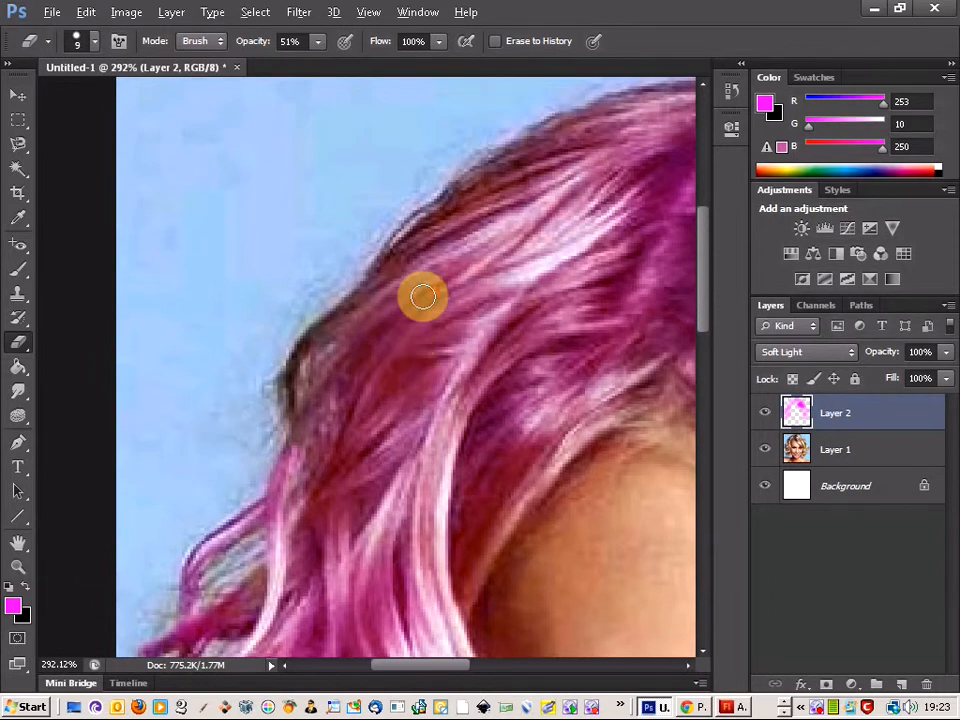
{"action": "scroll", "coordinate": [422, 296], "scroll_direction": "down", "scroll_amount": 8}
{"action": "scroll", "coordinate": [537, 287], "scroll_direction": "down", "scroll_amount": 2}
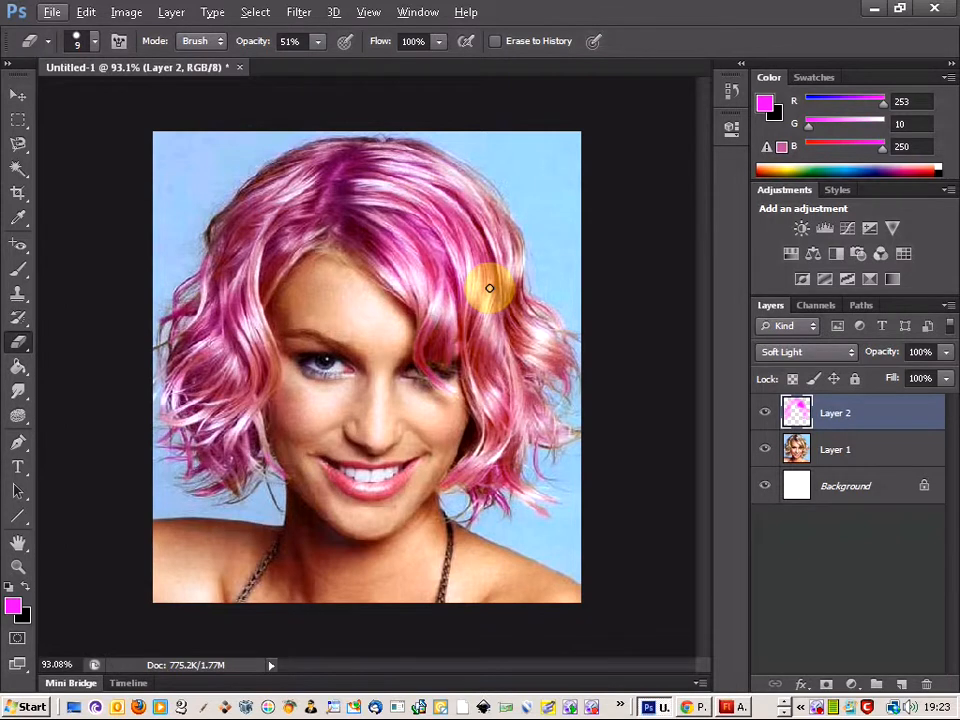
Add a Hue/Saturation adjustment layer above the painted hair colour layer
{"action": "left_click", "coordinate": [852, 688]}
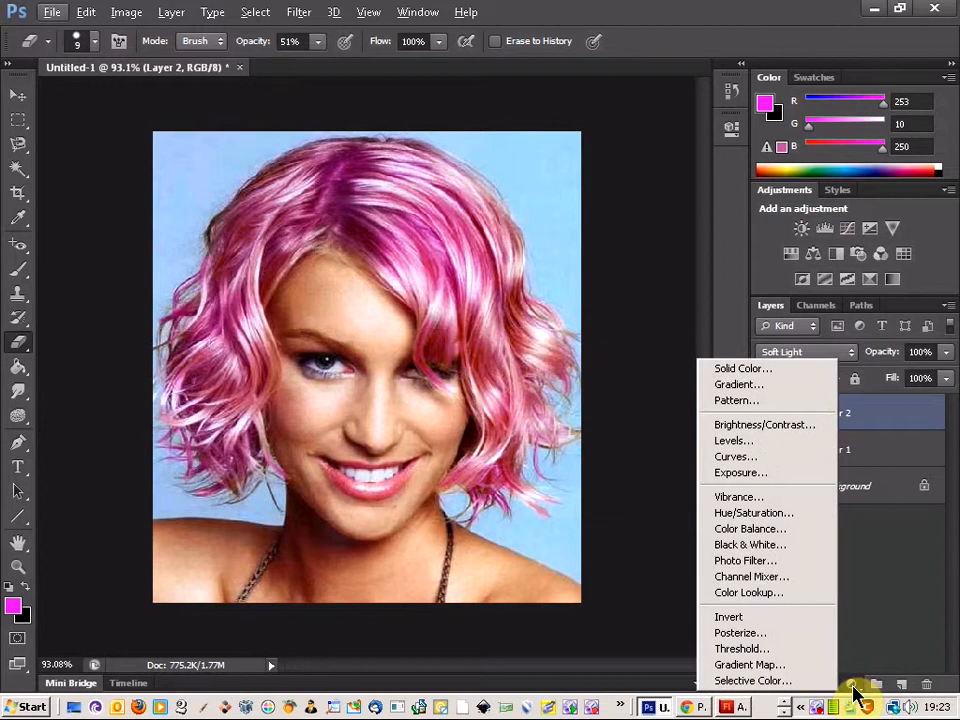
{"action": "left_click", "coordinate": [806, 518]}
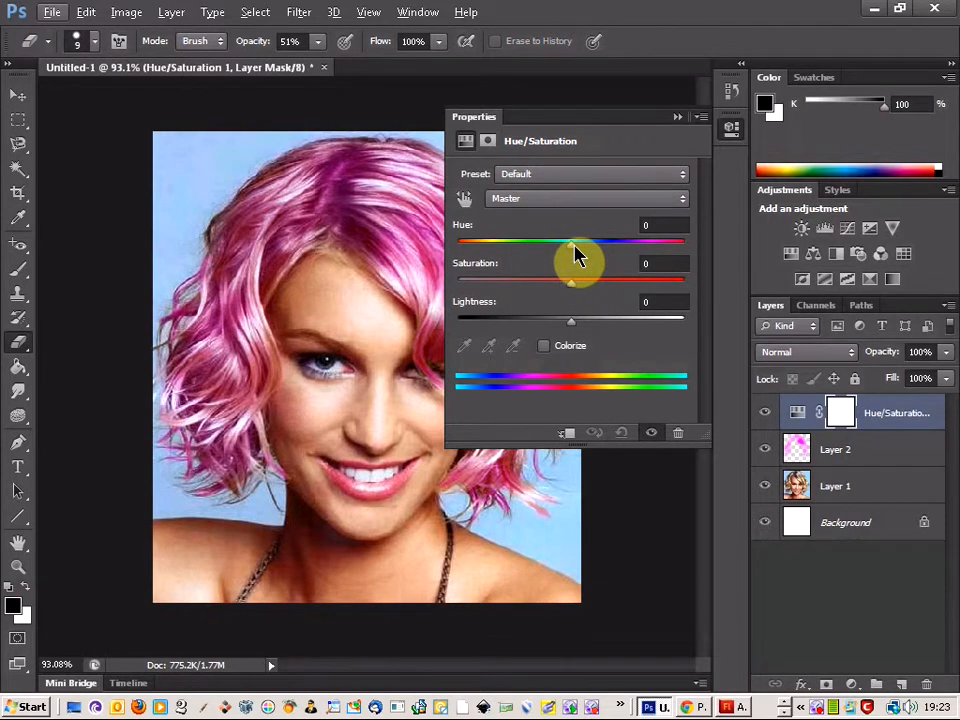
{"action": "left_click_drag", "start_coordinate": [574, 245], "coordinate": [552, 250]}
{"action": "left_click", "coordinate": [664, 224]}
{"action": "type", "text": "0"}
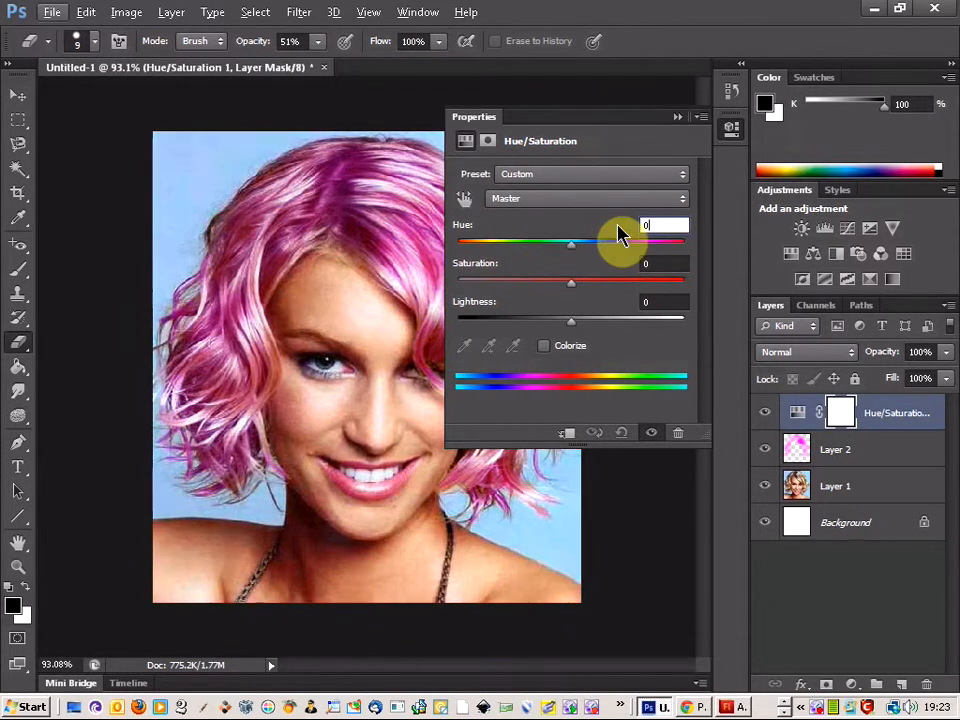
Clip the Hue/Saturation adjustment to Layer 2 and set its hue to -160 to turn the hair green
{"action": "left_click", "coordinate": [569, 436]}
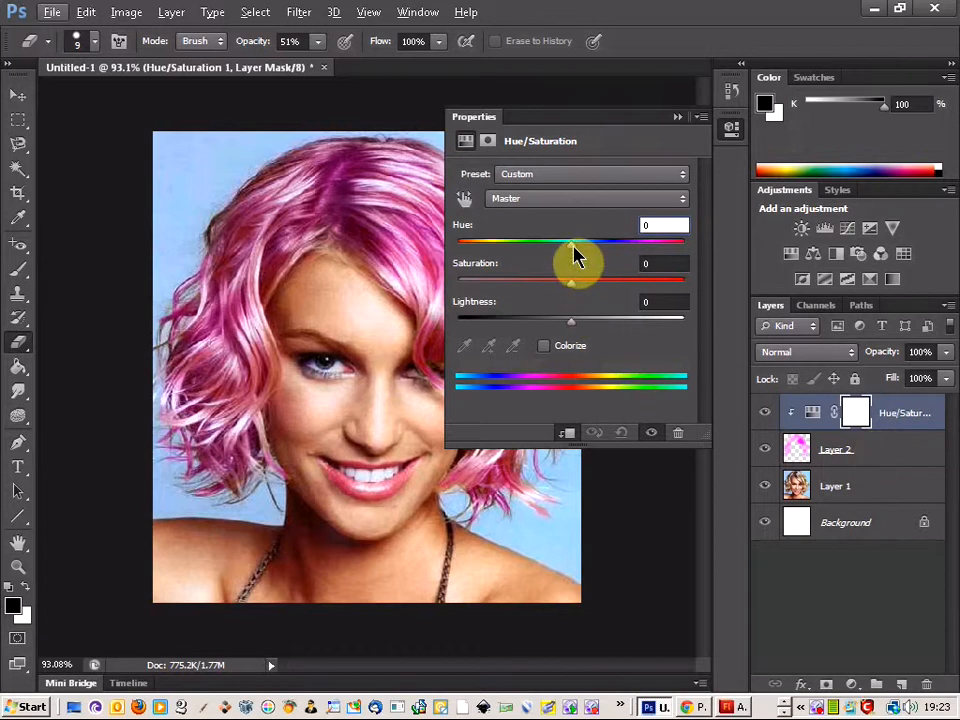
{"action": "left_click_drag", "start_coordinate": [563, 250], "coordinate": [463, 257]}
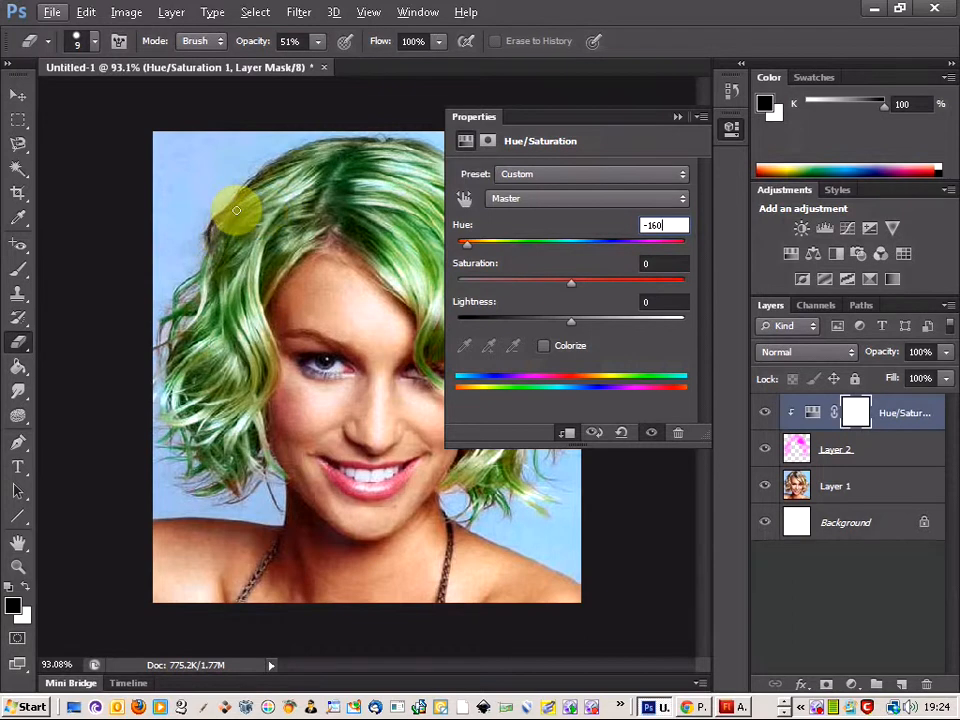
{"action": "left_click", "coordinate": [678, 119]}
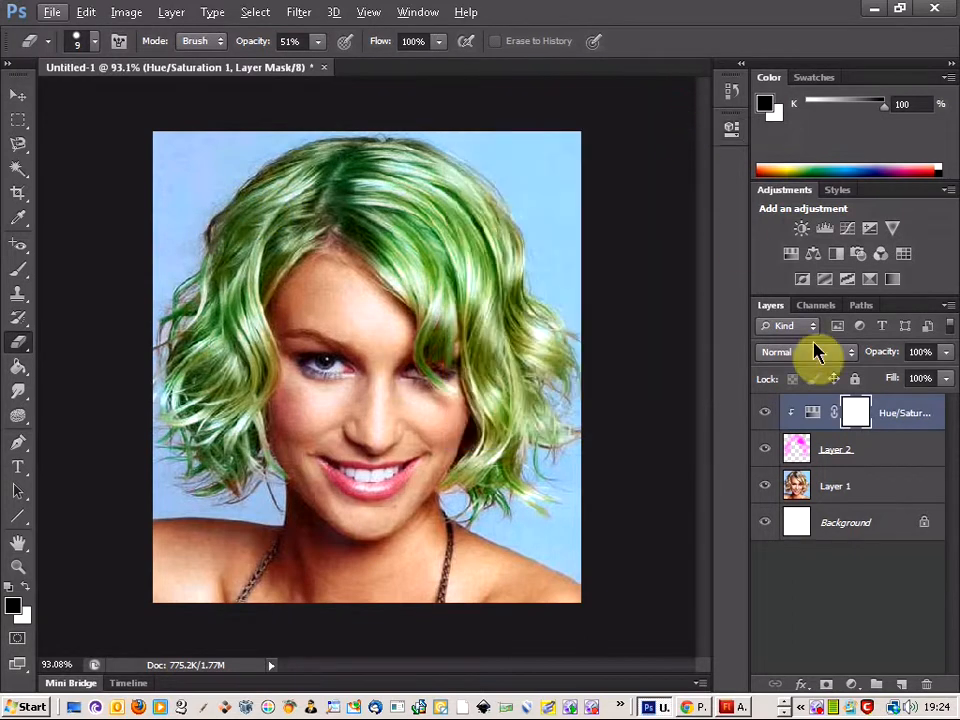
Erase the excess colour on Layer 2 along the dark upper-left edge of the hair with a 7 px eraser at 51% opacity
{"action": "left_click", "coordinate": [897, 451]}
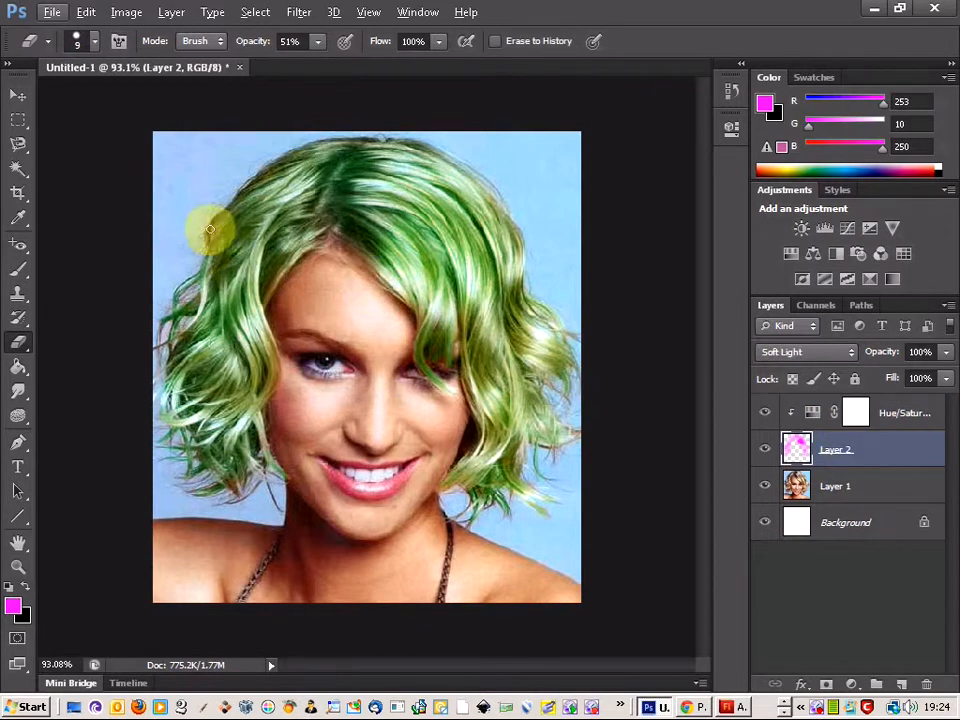
{"action": "scroll", "coordinate": [210, 227], "scroll_direction": "up", "scroll_amount": 3}
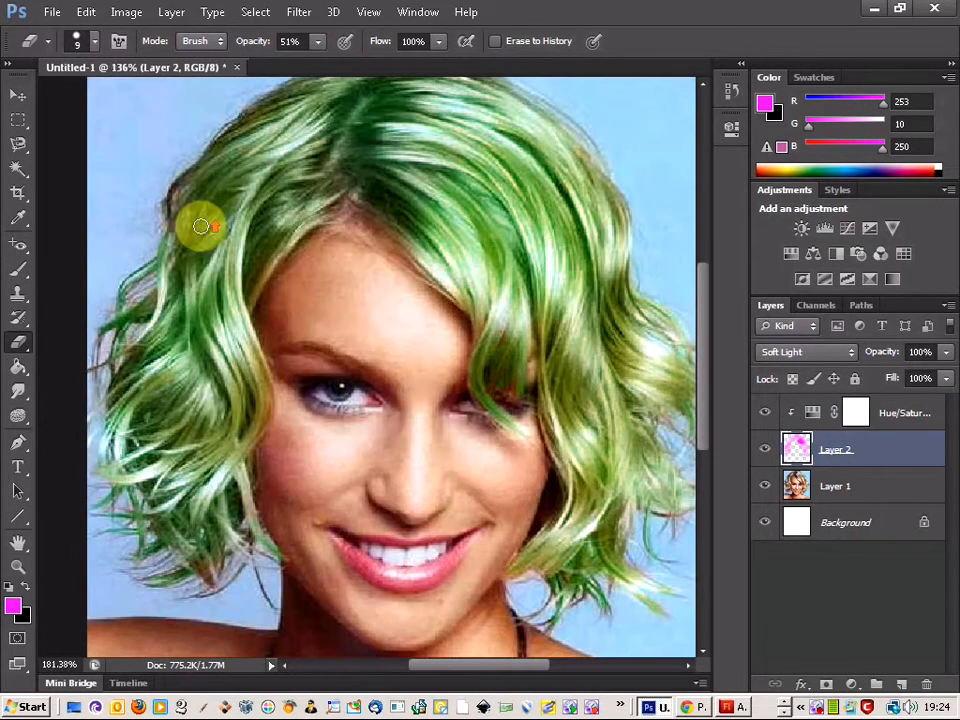
{"action": "scroll", "coordinate": [175, 188], "scroll_direction": "up", "scroll_amount": 2}
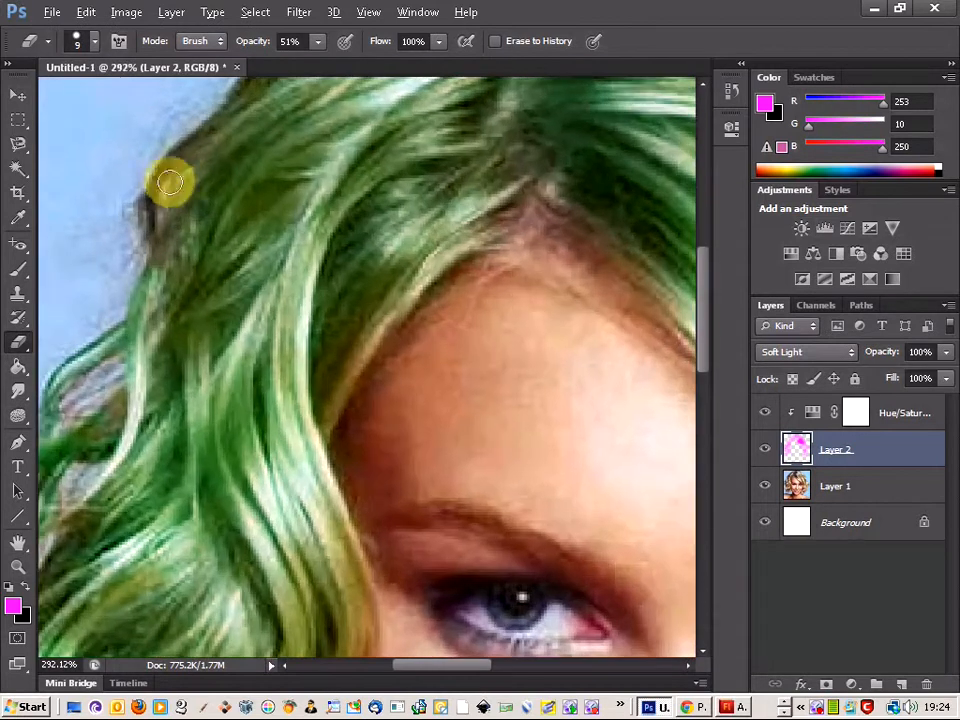
{"action": "mouse_move", "coordinate": [172, 164]}
{"action": "left_mouse_down"}
{"action": "mouse_move", "coordinate": [148, 186]}
{"action": "mouse_move", "coordinate": [147, 245]}
{"action": "left_mouse_up"}
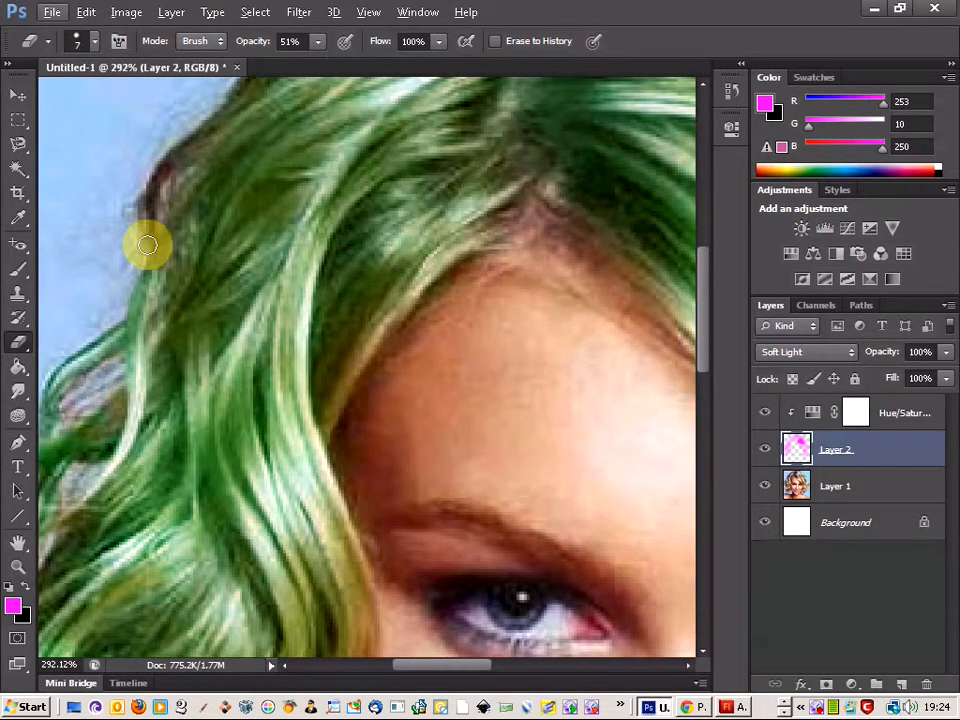
{"action": "scroll", "coordinate": [180, 223], "scroll_direction": "down", "scroll_amount": 3}
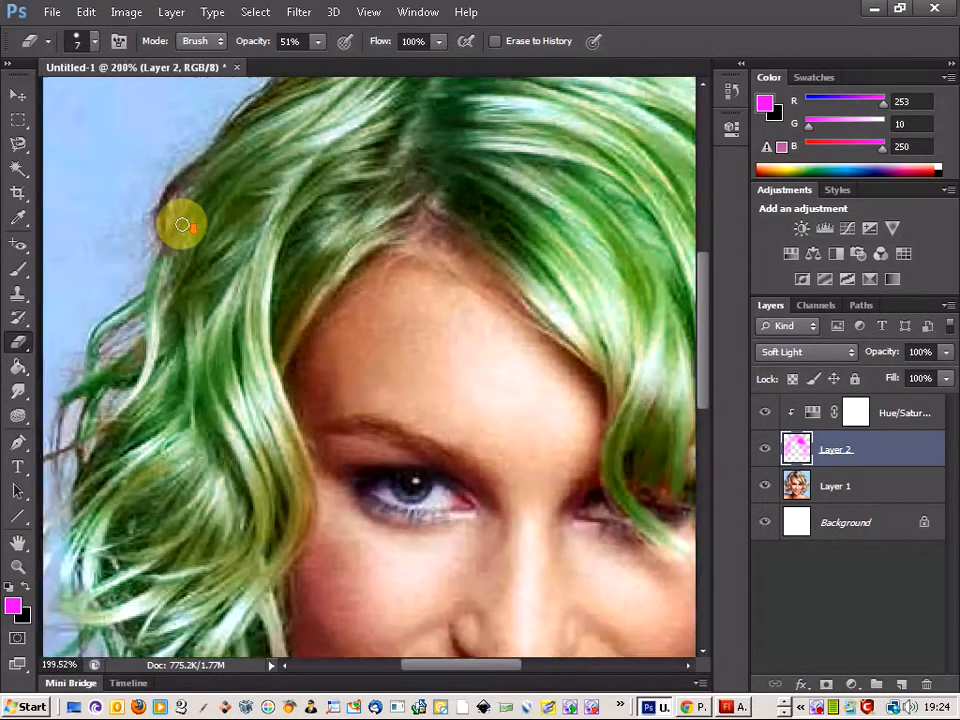
{"action": "scroll", "coordinate": [182, 224], "scroll_direction": "down", "scroll_amount": 2}
{"action": "scroll", "coordinate": [182, 224], "scroll_direction": "up", "scroll_amount": 1}
{"action": "scroll", "coordinate": [182, 224], "scroll_direction": "down", "scroll_amount": 1}
{"action": "scroll", "coordinate": [182, 224], "scroll_direction": "up", "scroll_amount": 1}
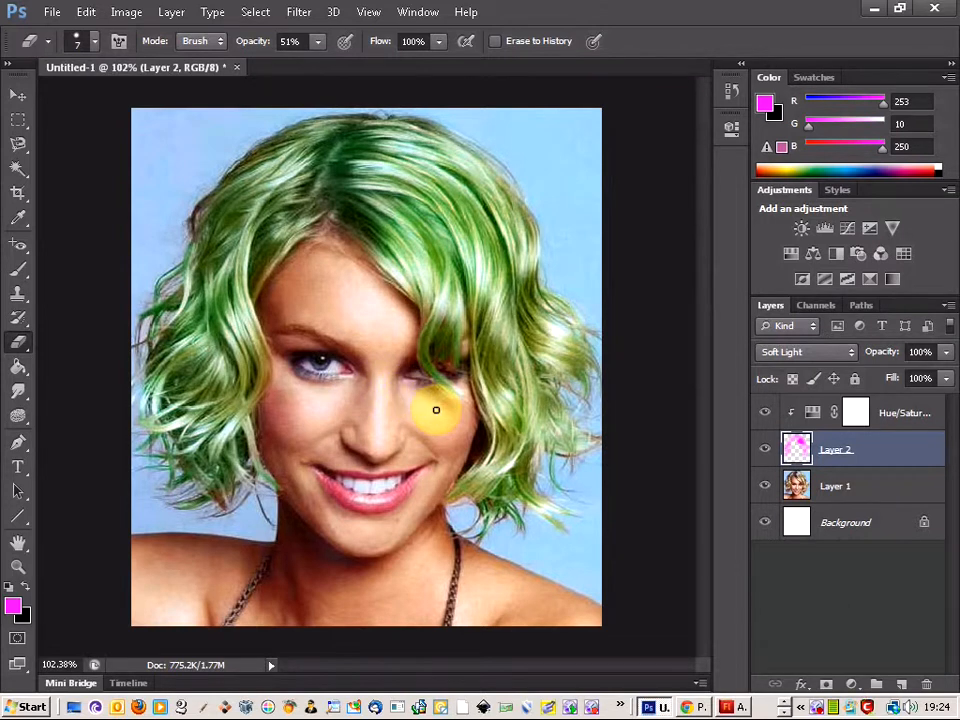
{"action": "right_click", "coordinate": [820, 708]}
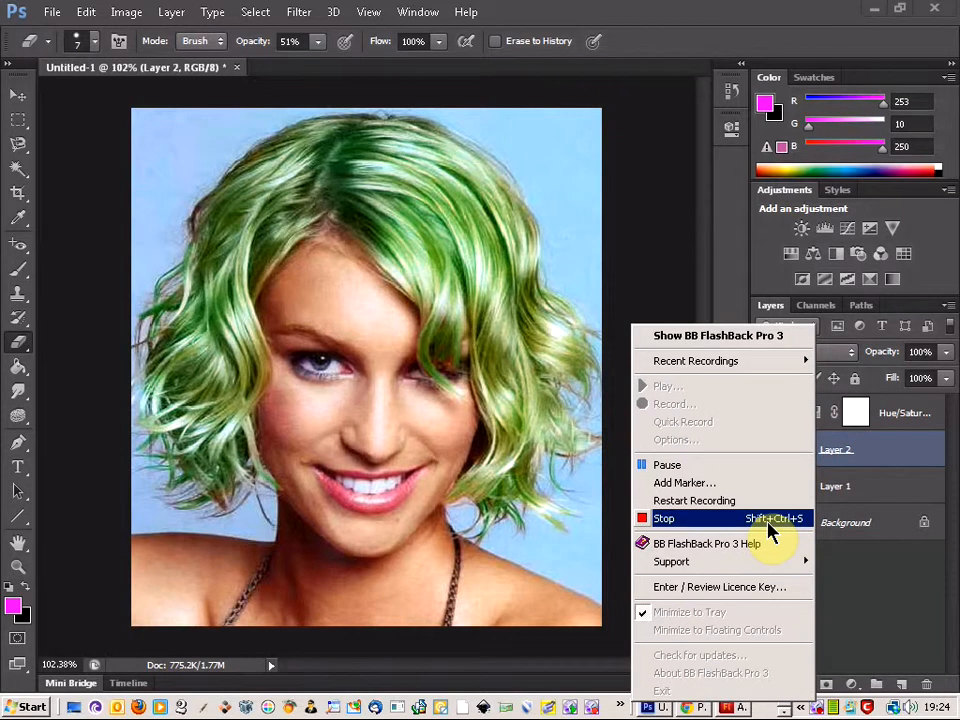